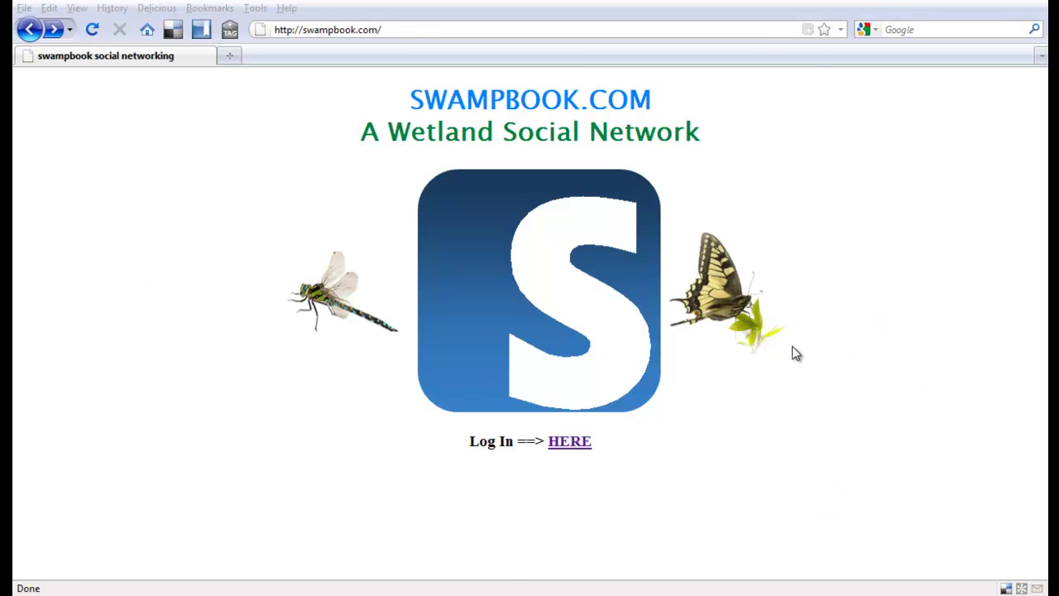
Go from the front page to the login page, then open the new-member registration form.
left_click(569, 451)
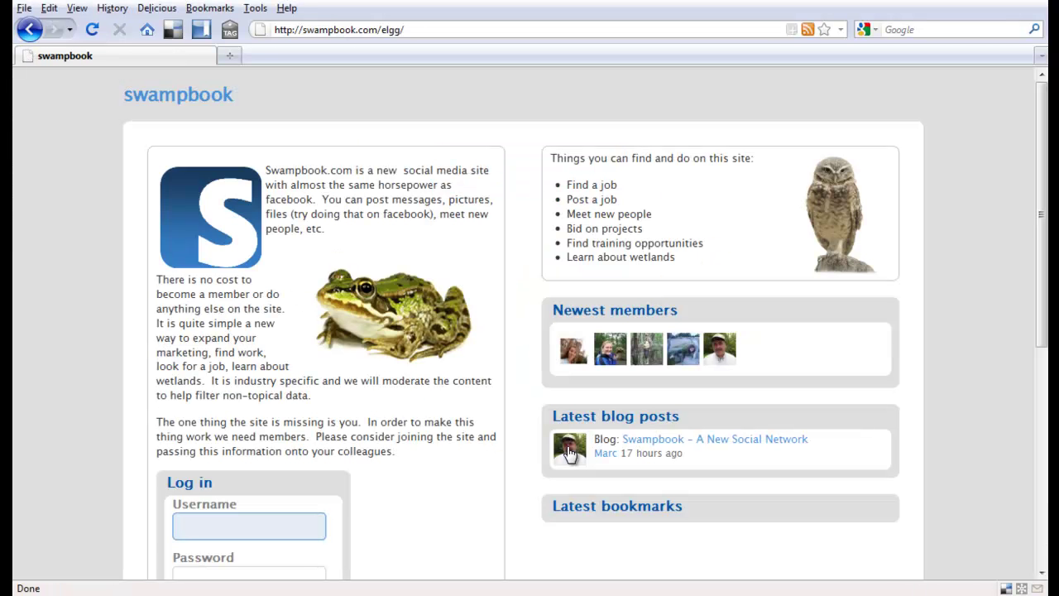
scroll(459, 405, "down", 5)
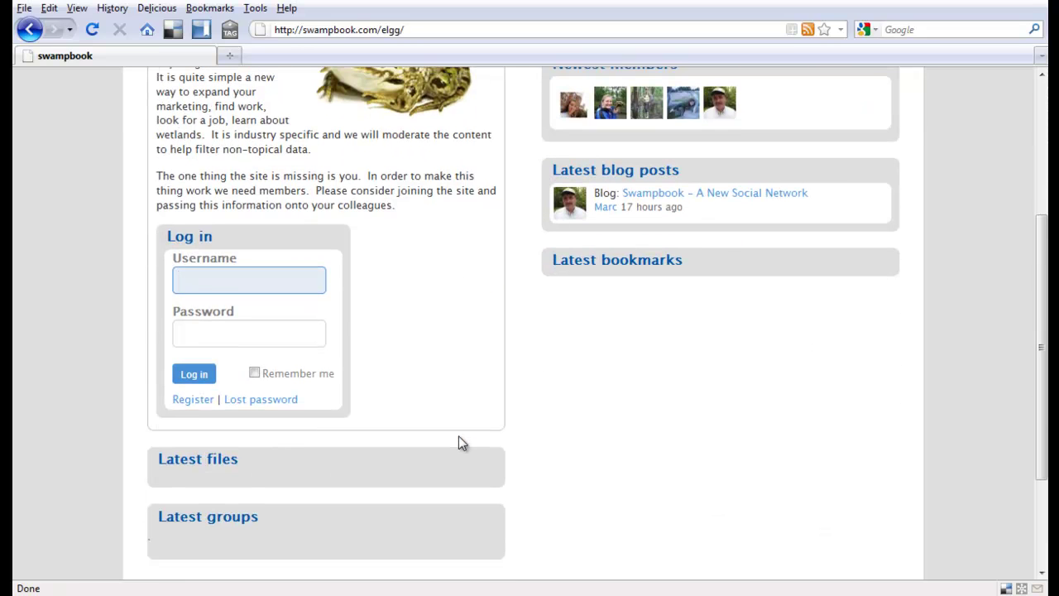
left_click(192, 399)
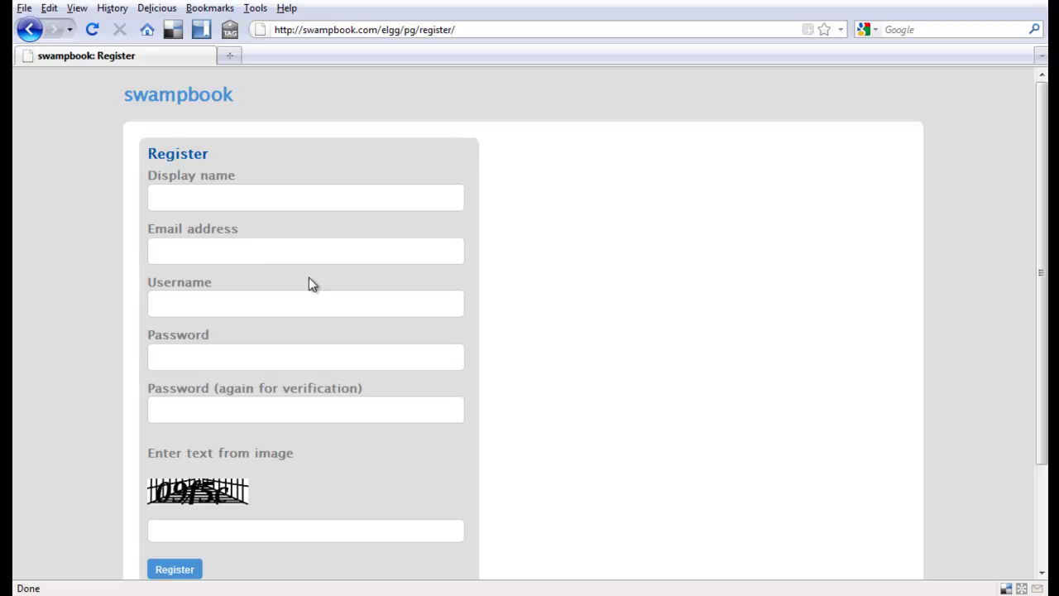
scroll(477, 310, "down", 2)
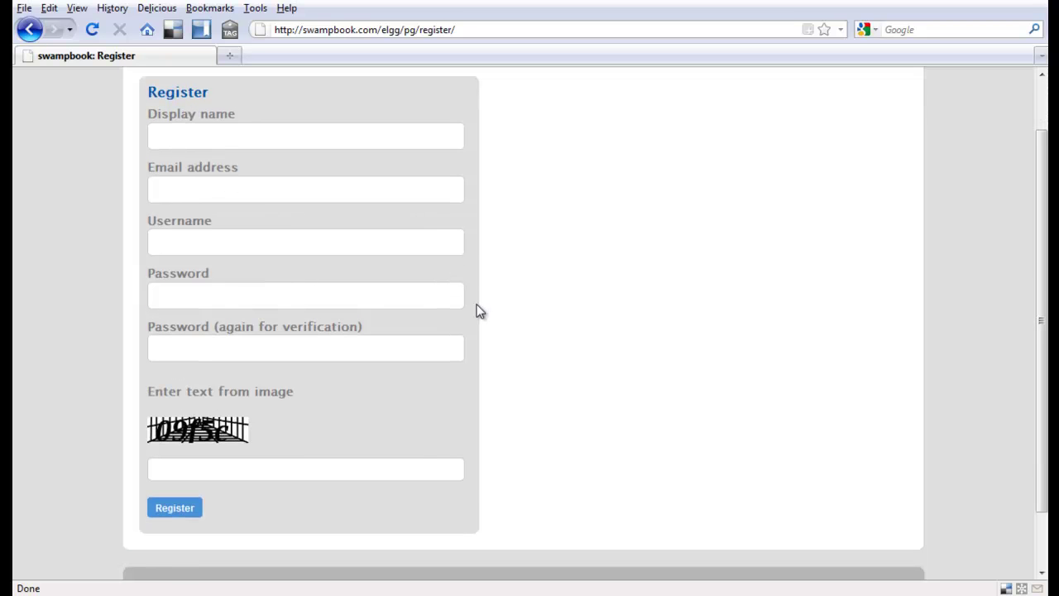
Back on the home page, log in with the demo account's username and password.
left_click(32, 30)
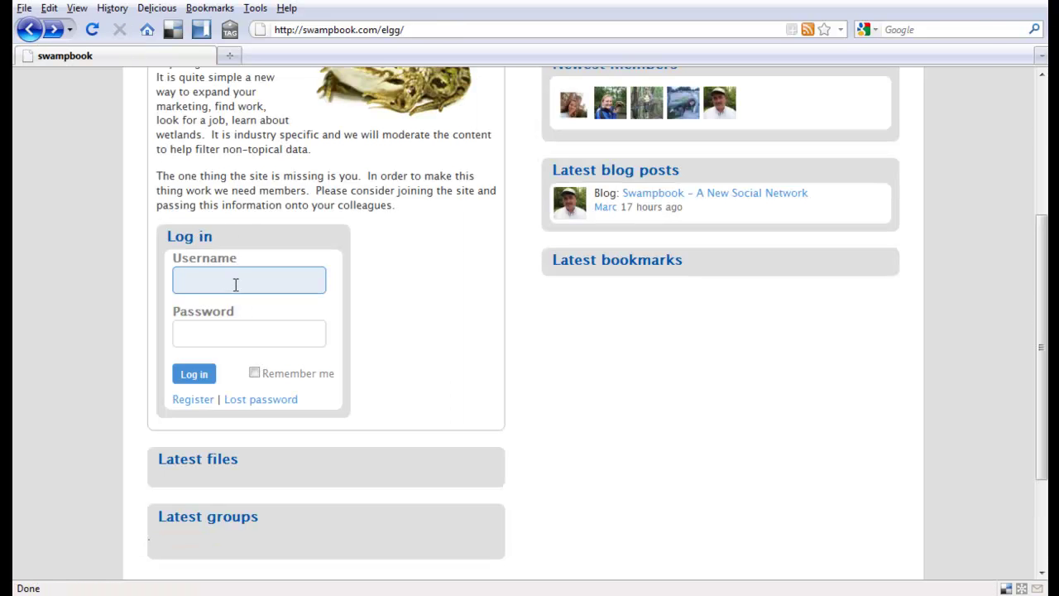
type("demouser")
left_click_drag(237, 279, 146, 302)
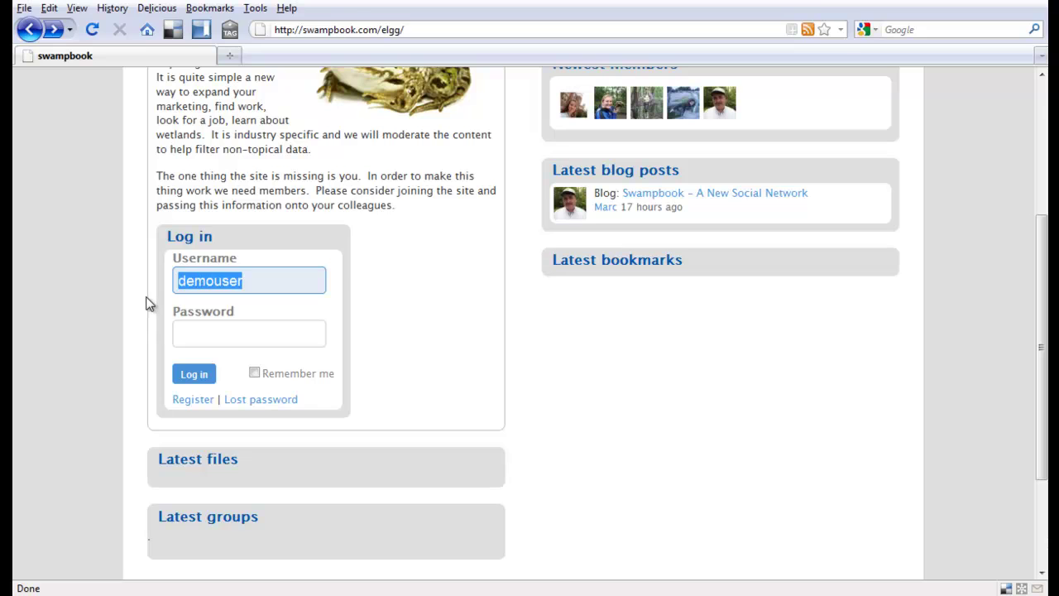
type("Dem")
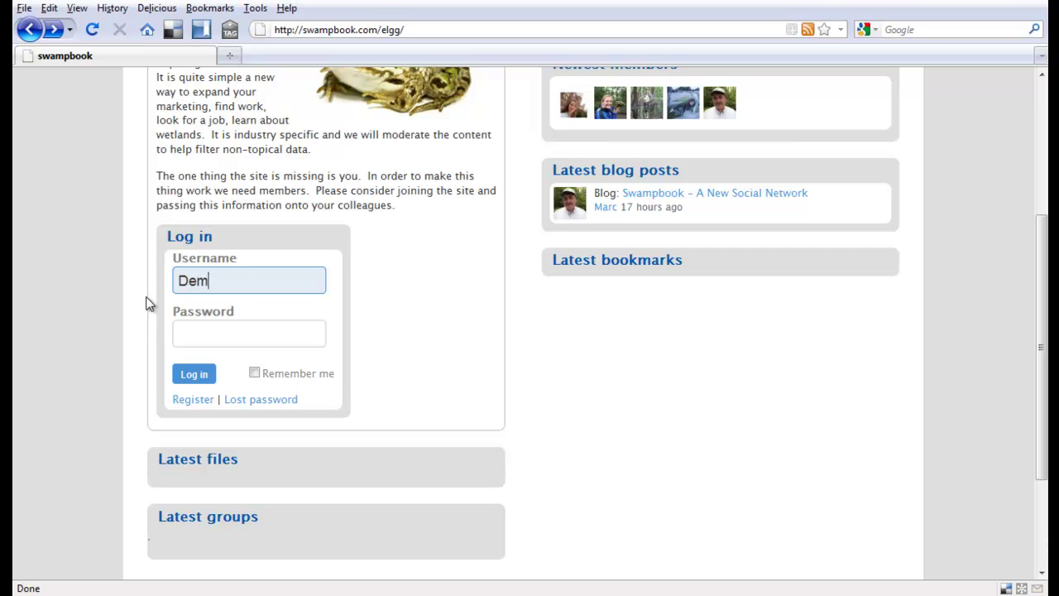
type("ouser")
left_click(253, 330)
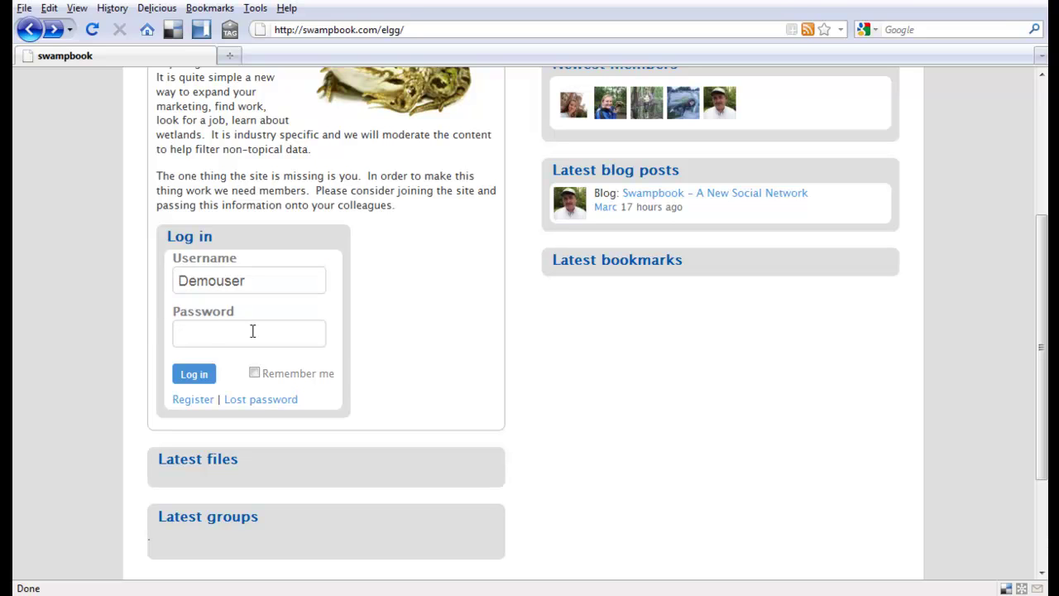
type("demouser")
left_click(195, 374)
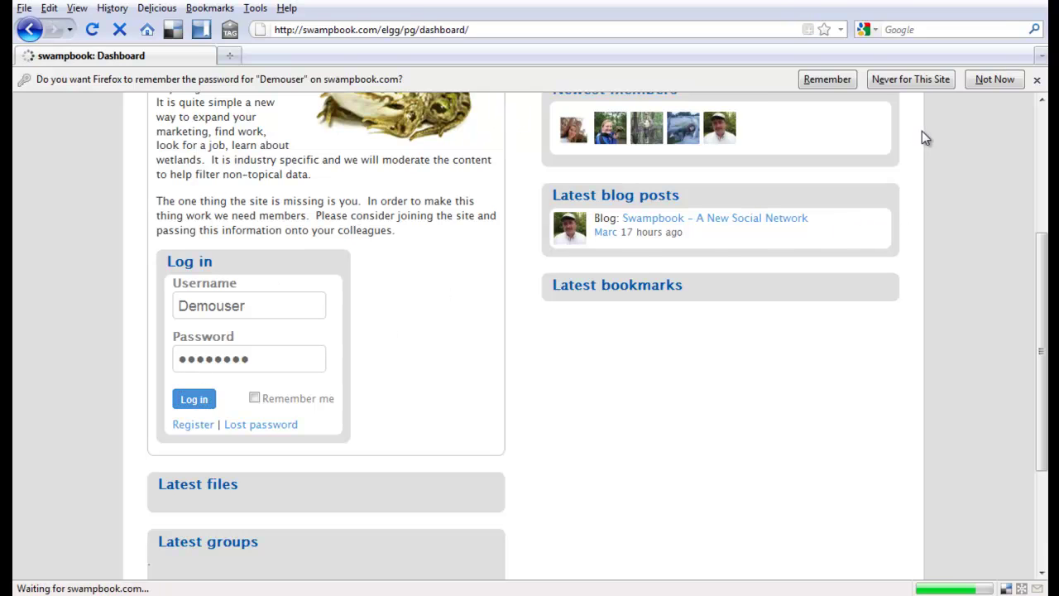
Decline Firefox's offer to save the password and open the demo account's profile page.
left_click(1003, 78)
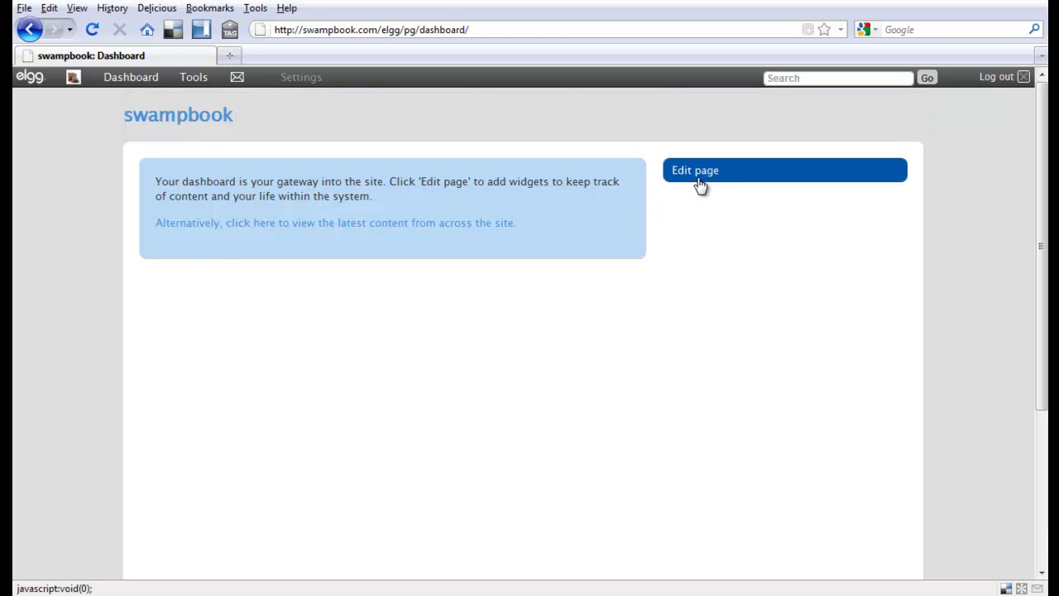
left_click(74, 83)
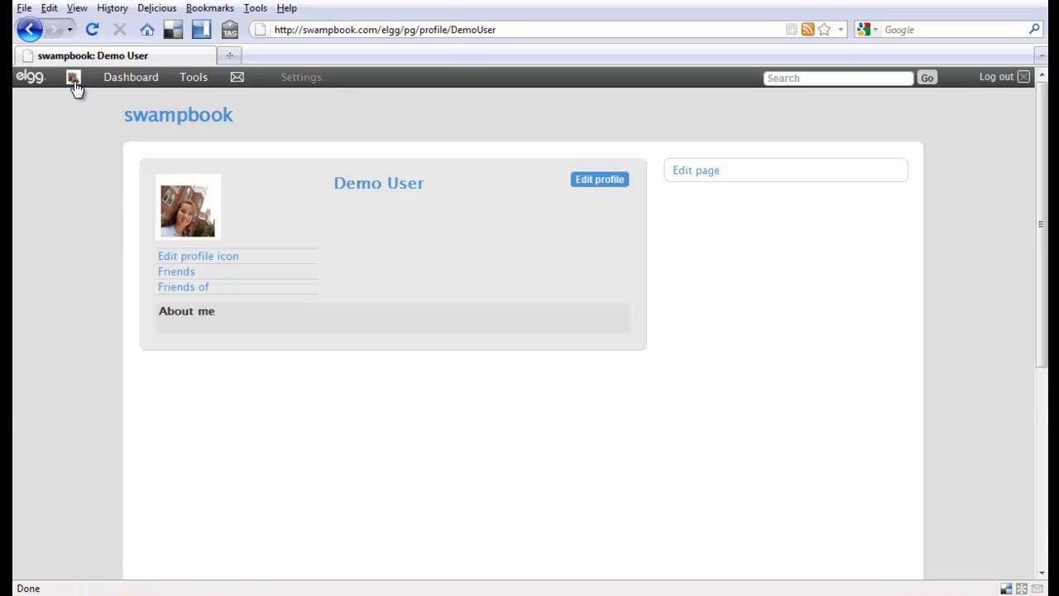
Open the Edit profile form and check the About me visibility options, keeping Private.
left_click(599, 187)
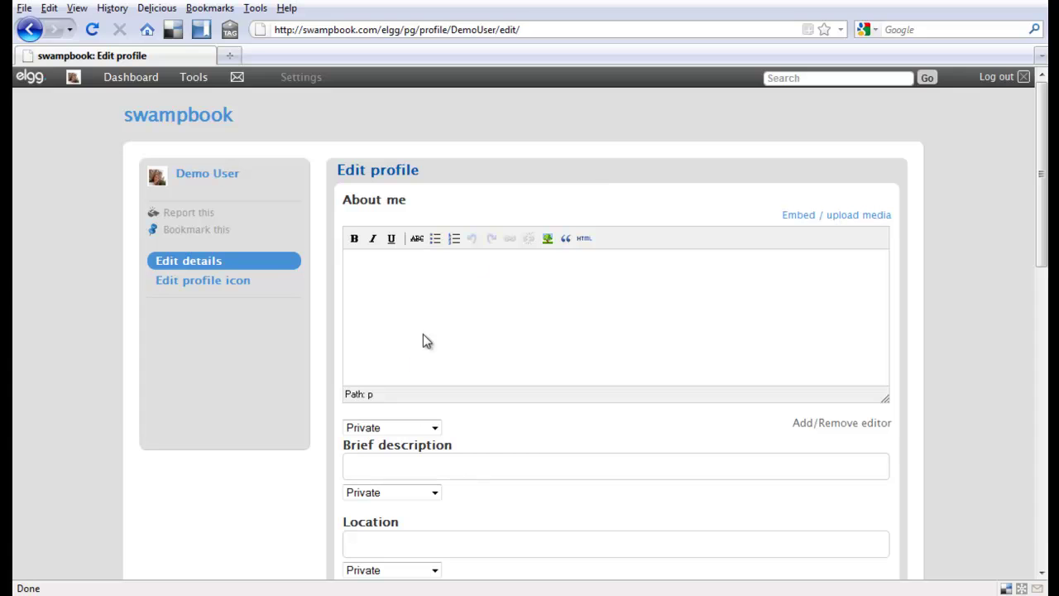
scroll(460, 294, "down", 3)
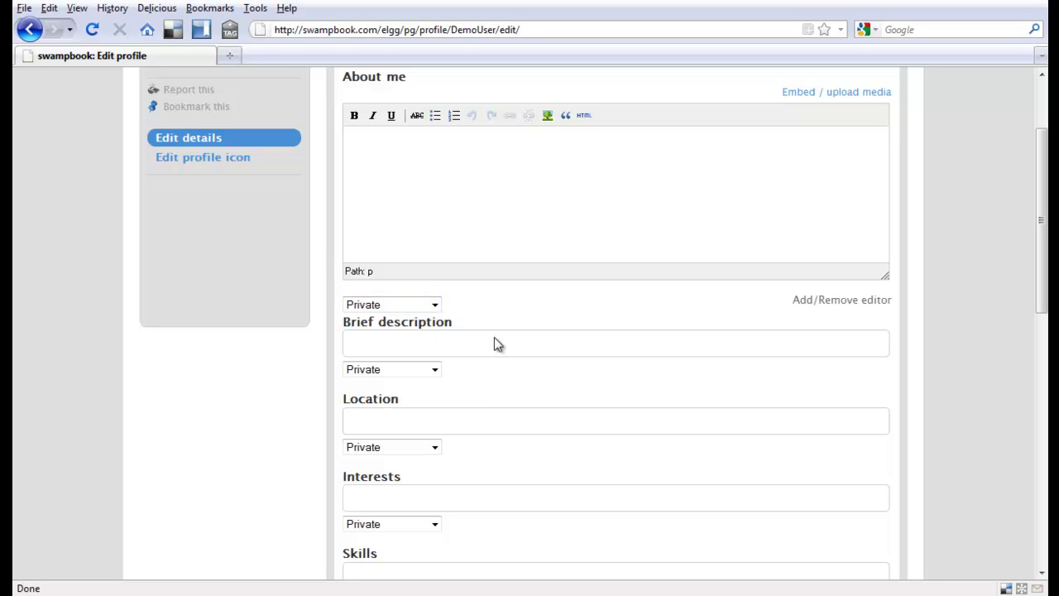
left_click(434, 305)
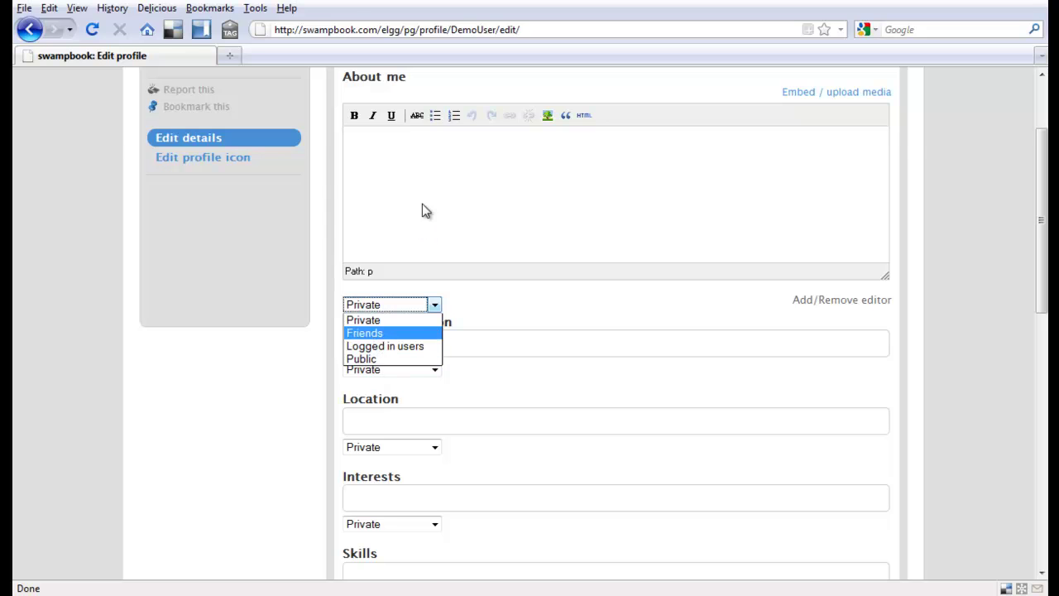
scroll(424, 207, "up", 3)
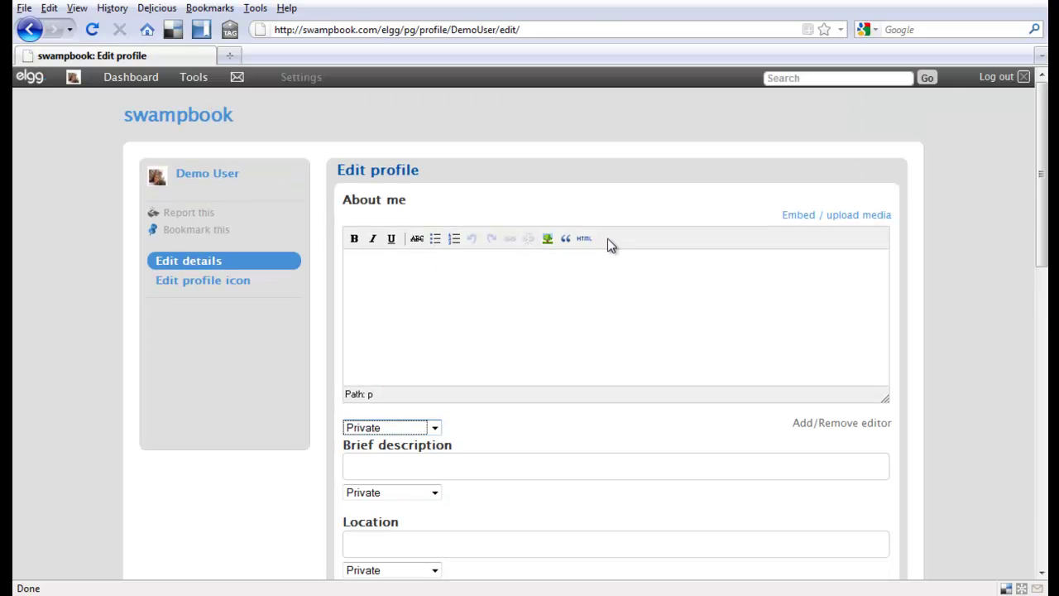
Review the remaining profile fields, leaving the Website visibility at Private.
scroll(455, 307, "down", 4)
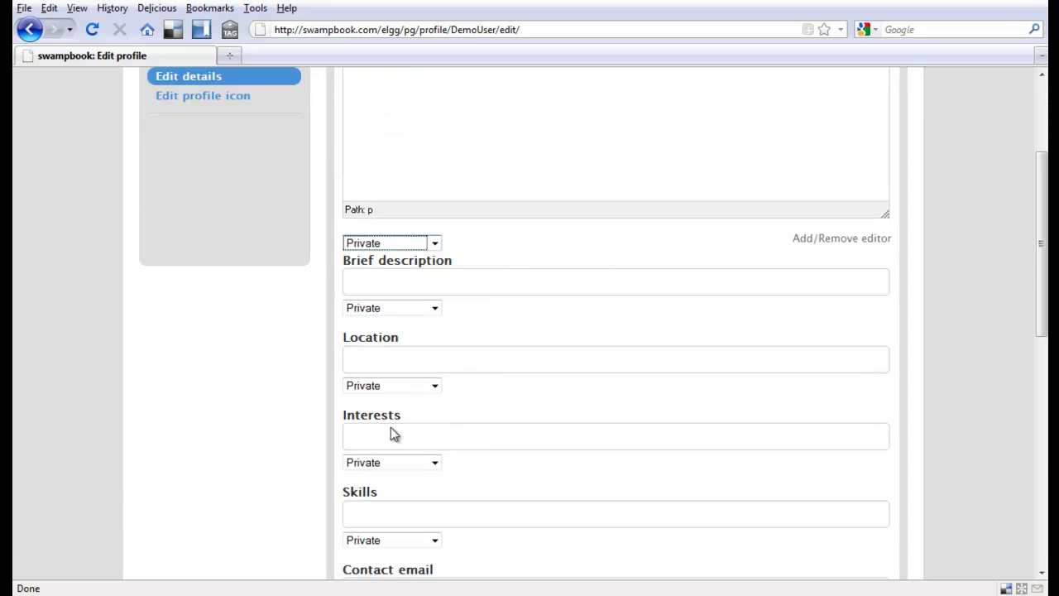
scroll(413, 426, "down", 3)
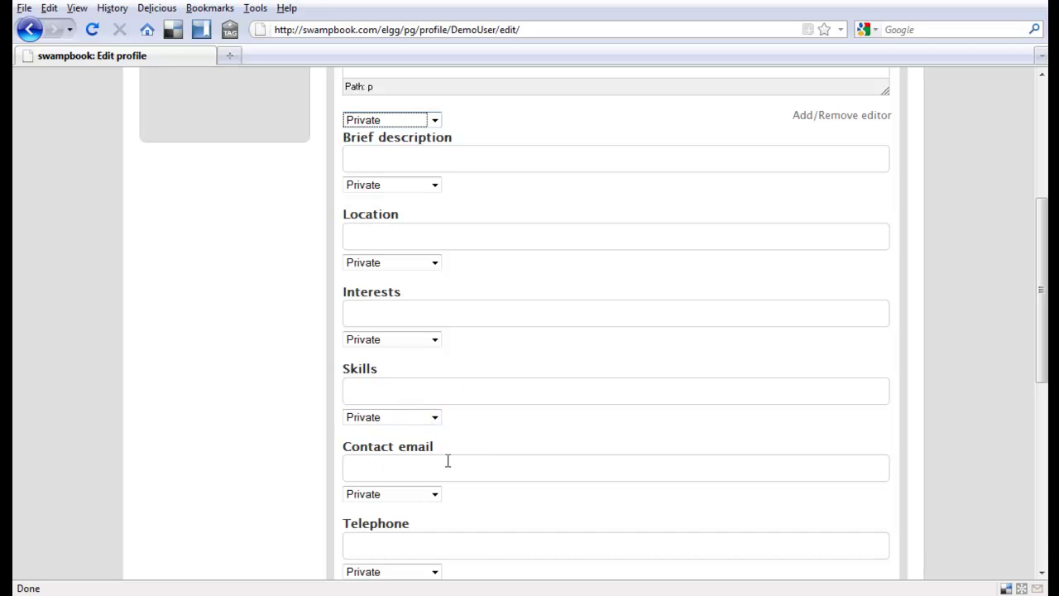
scroll(558, 456, "down", 2)
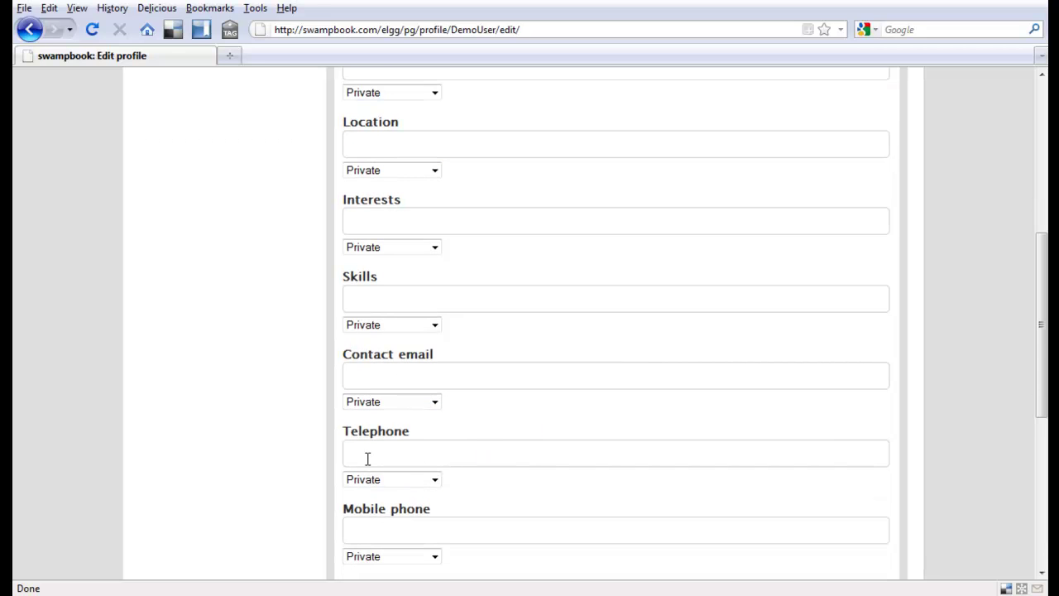
scroll(554, 443, "down", 3)
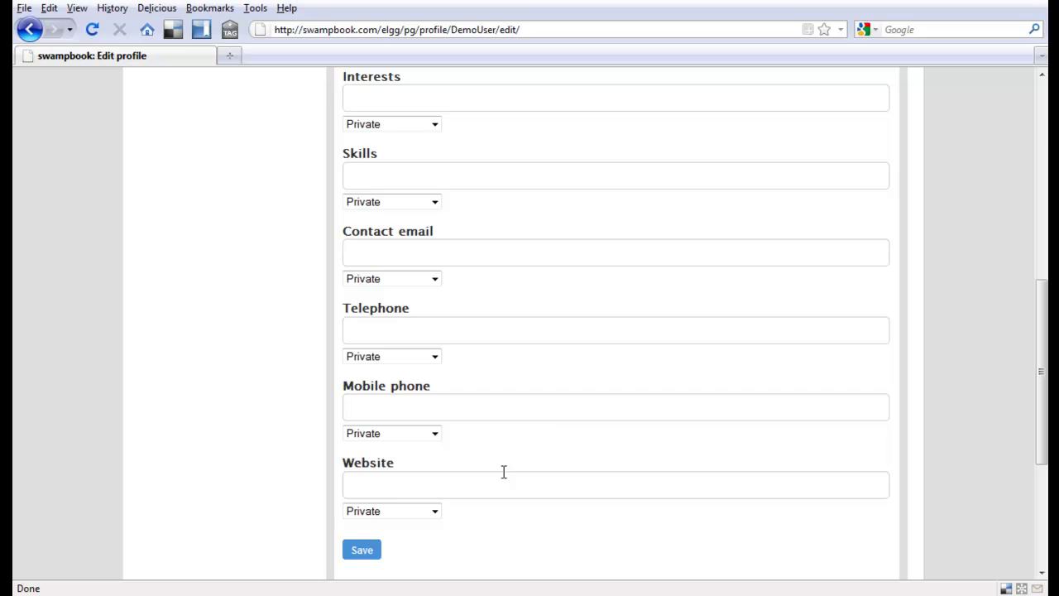
scroll(544, 430, "down", 3)
scroll(542, 427, "up", 10)
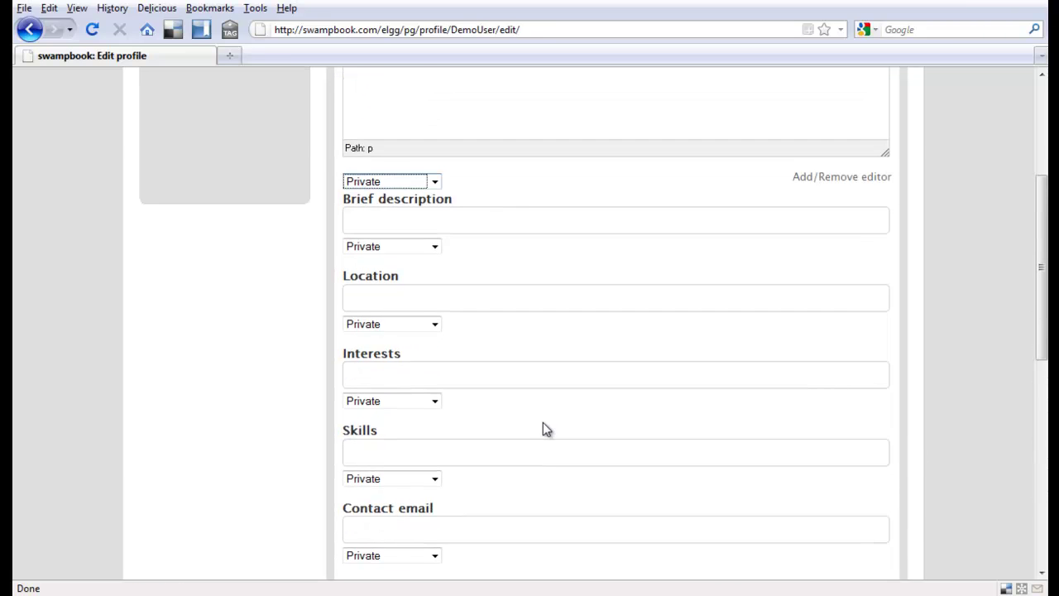
scroll(559, 451, "down", 5)
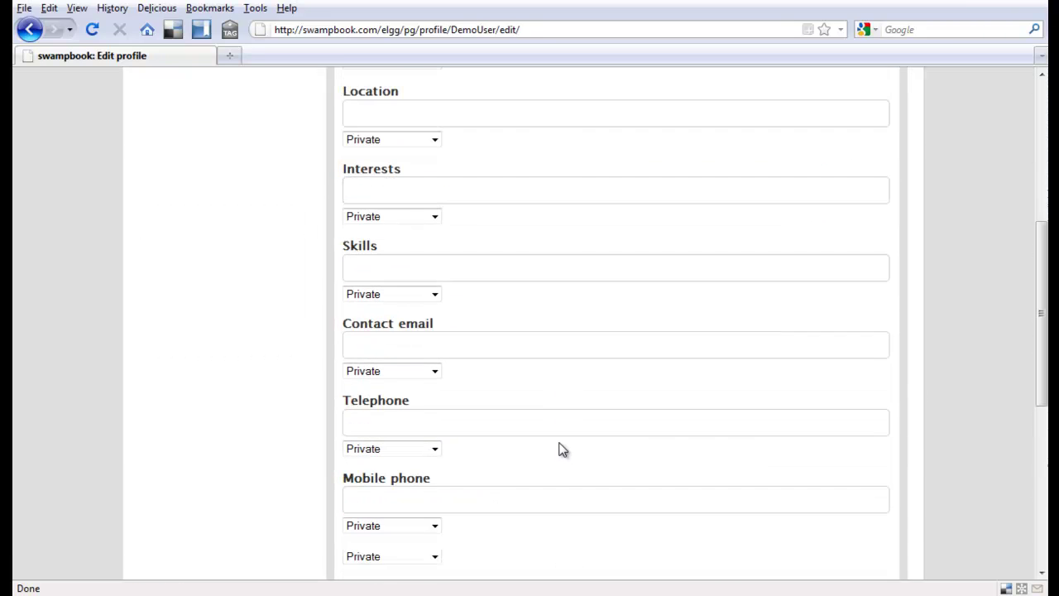
scroll(529, 450, "down", 2)
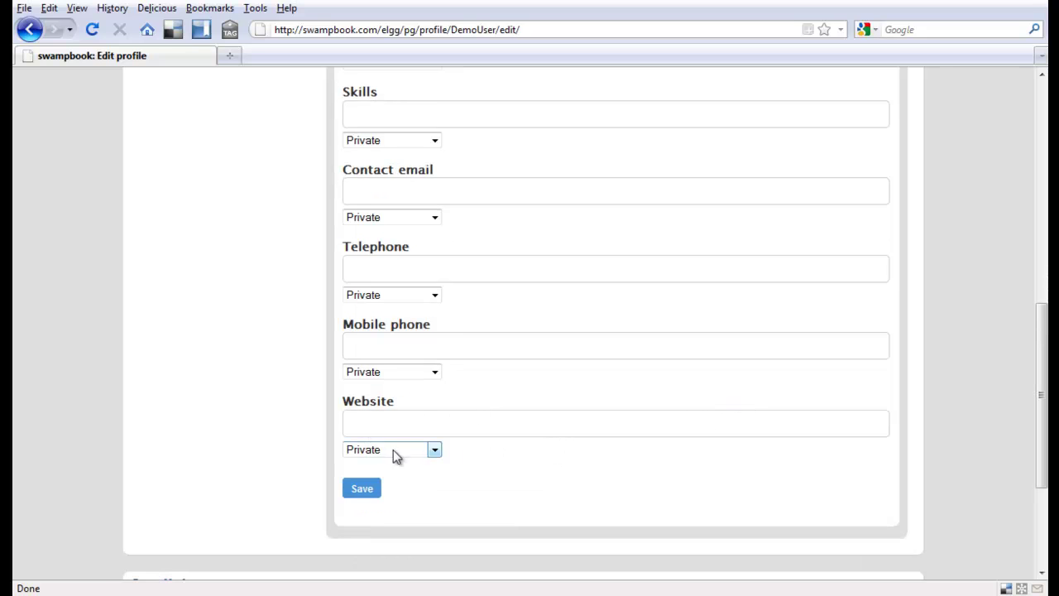
left_click(433, 449)
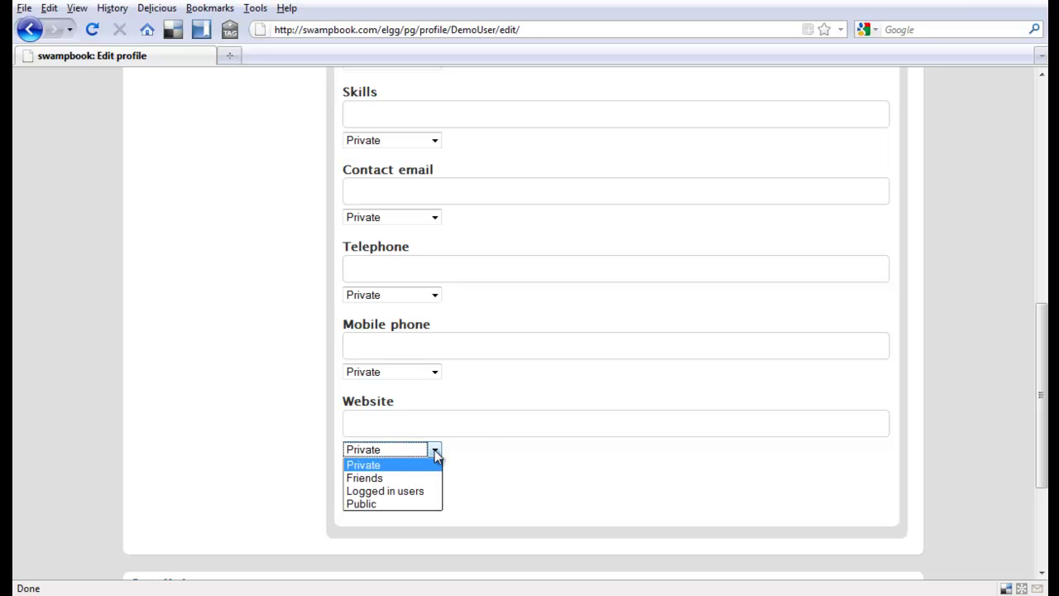
left_click(434, 449)
scroll(545, 446, "up", 5)
scroll(544, 446, "up", 7)
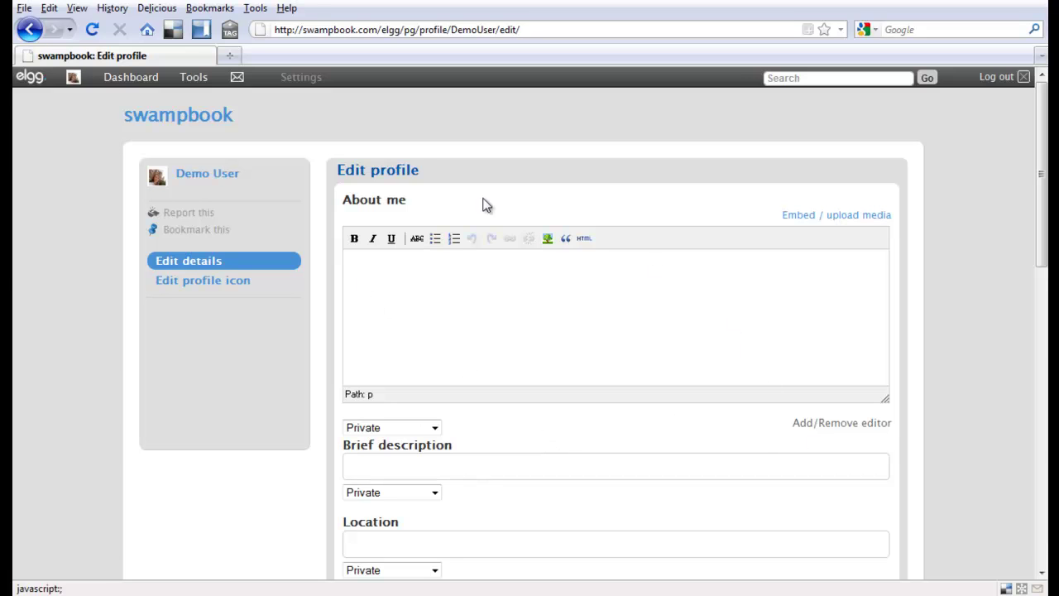
Open the Profile picture page to view the current avatar, upload field and cropping tool.
left_click(198, 287)
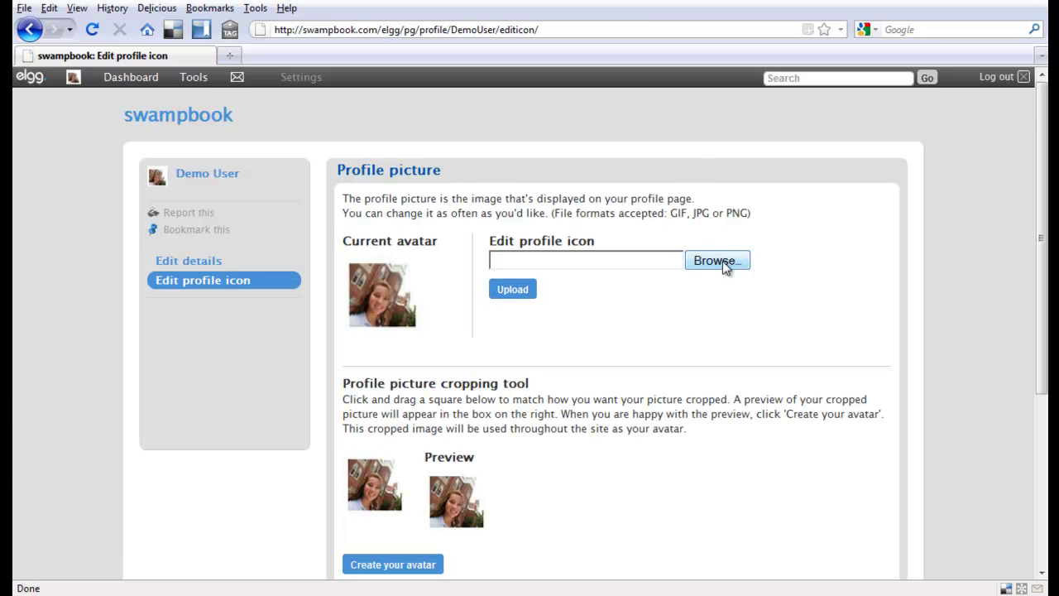
scroll(567, 367, "down", 2)
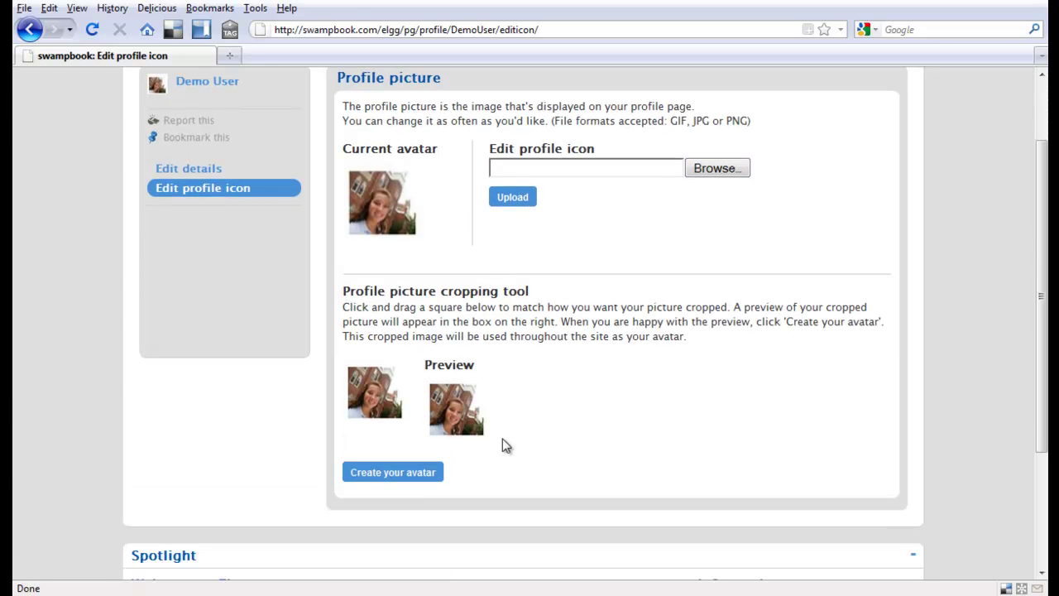
scroll(613, 430, "up", 2)
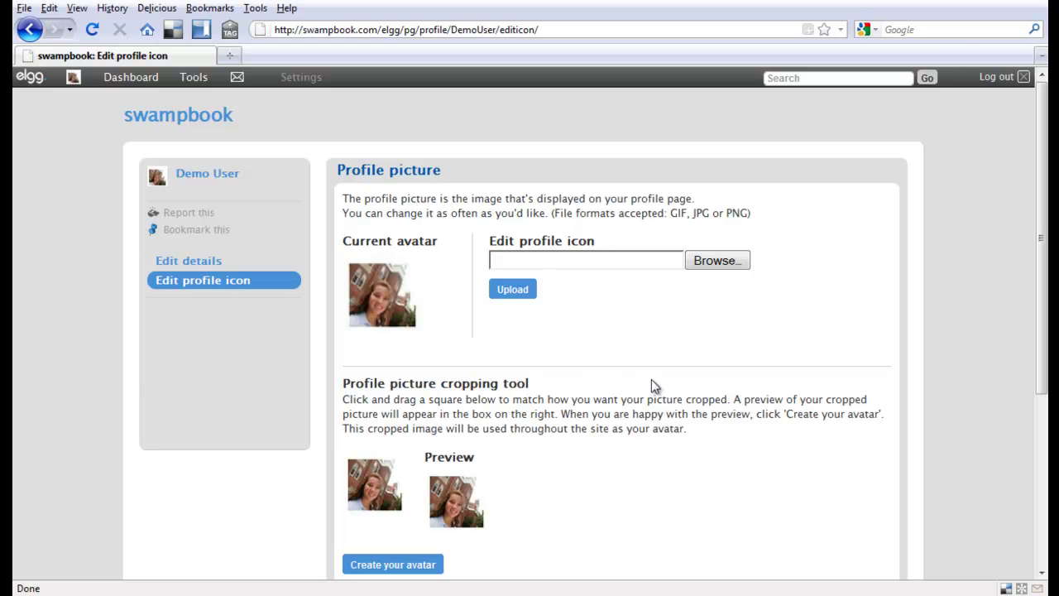
mouse_move(192, 86)
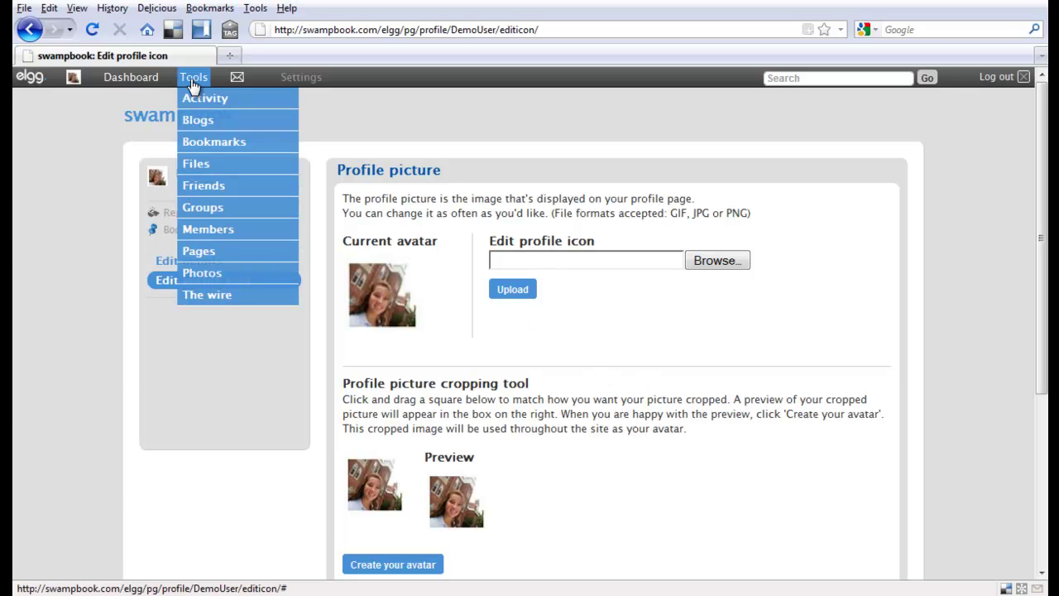
left_click(222, 301)
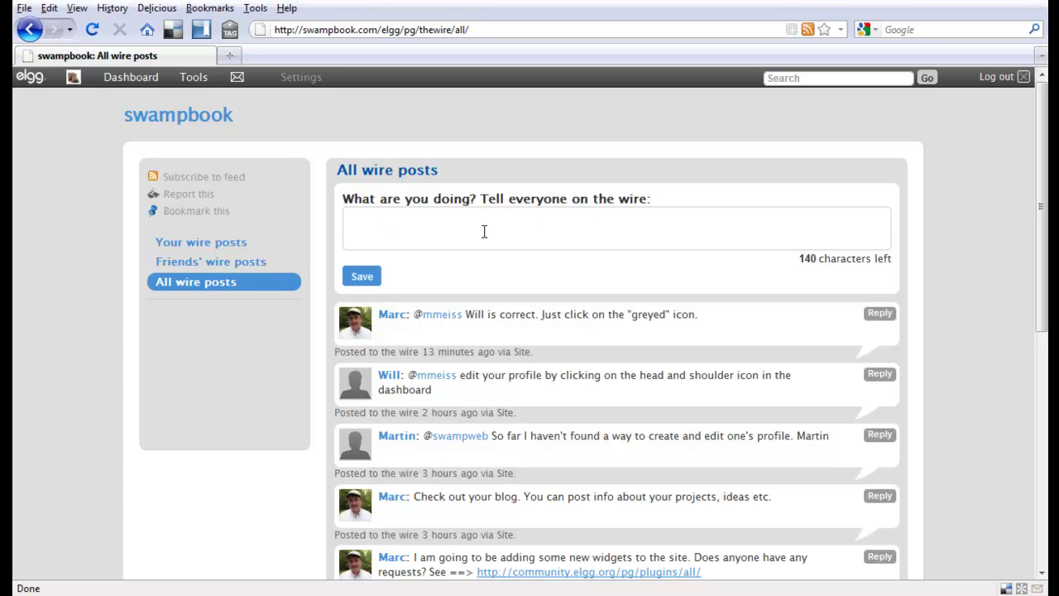
scroll(621, 369, "down", 5)
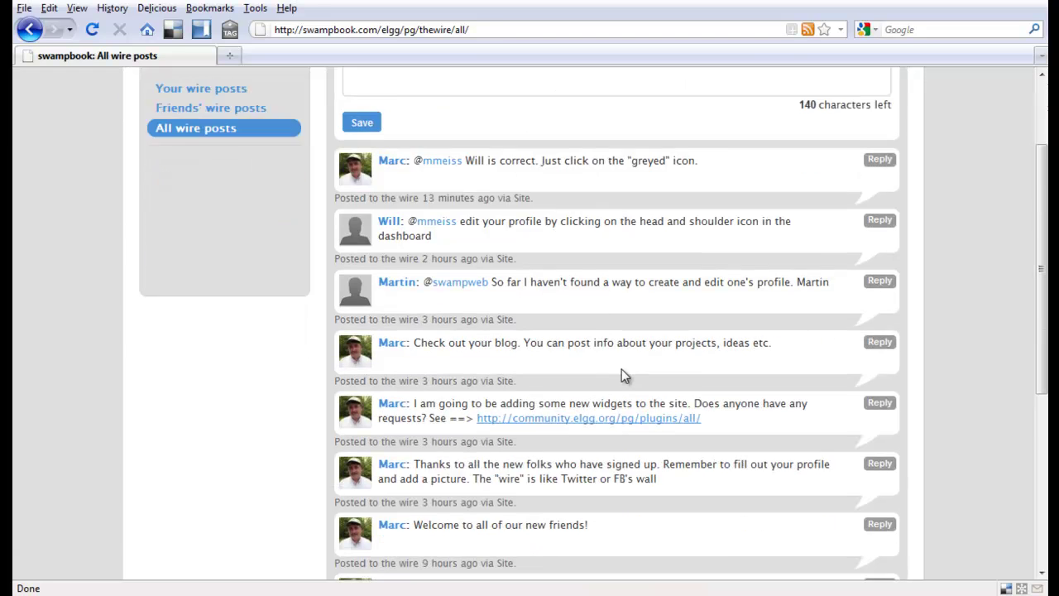
scroll(621, 368, "up", 5)
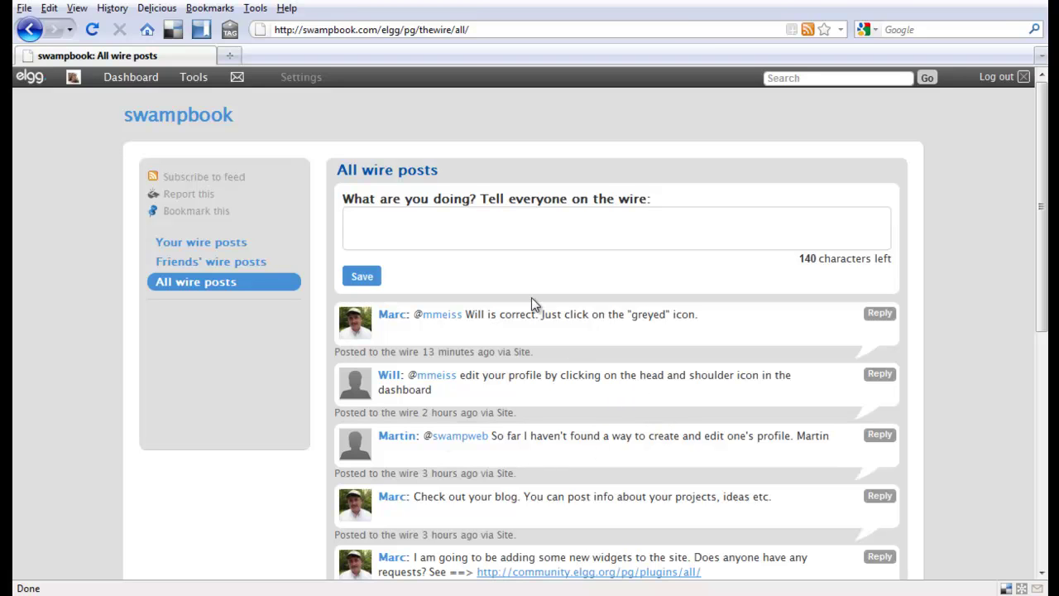
mouse_move(195, 86)
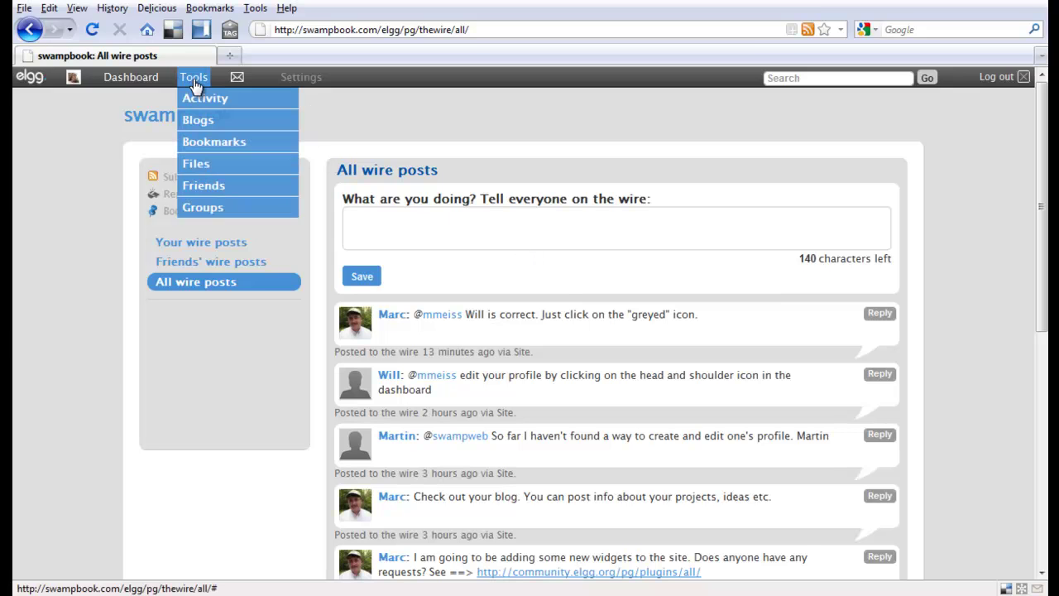
Start a new blog post from Tools > Blogs, leaving its access at Private.
left_click(218, 129)
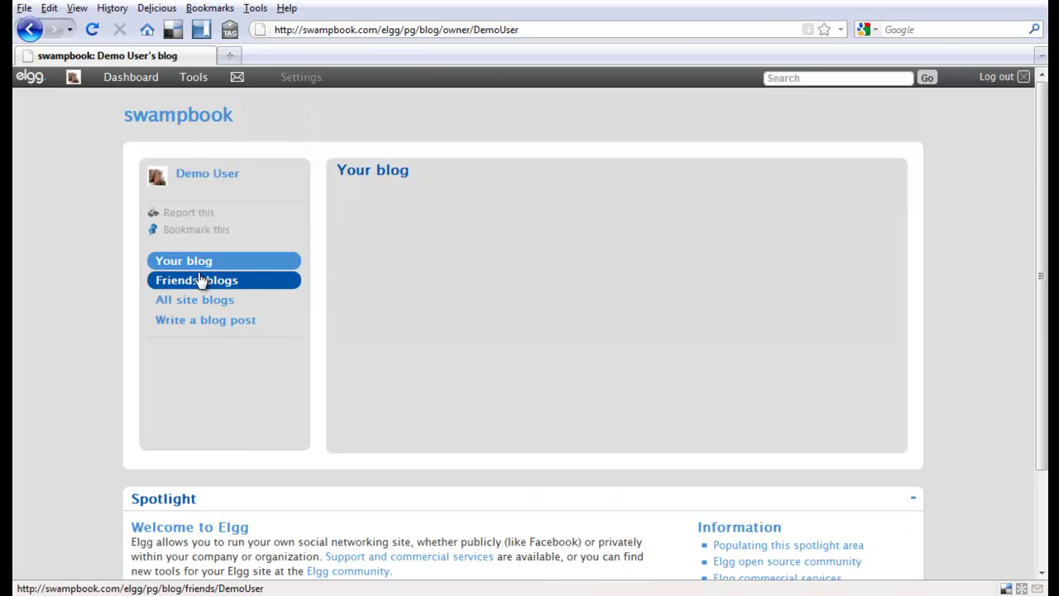
left_click(181, 328)
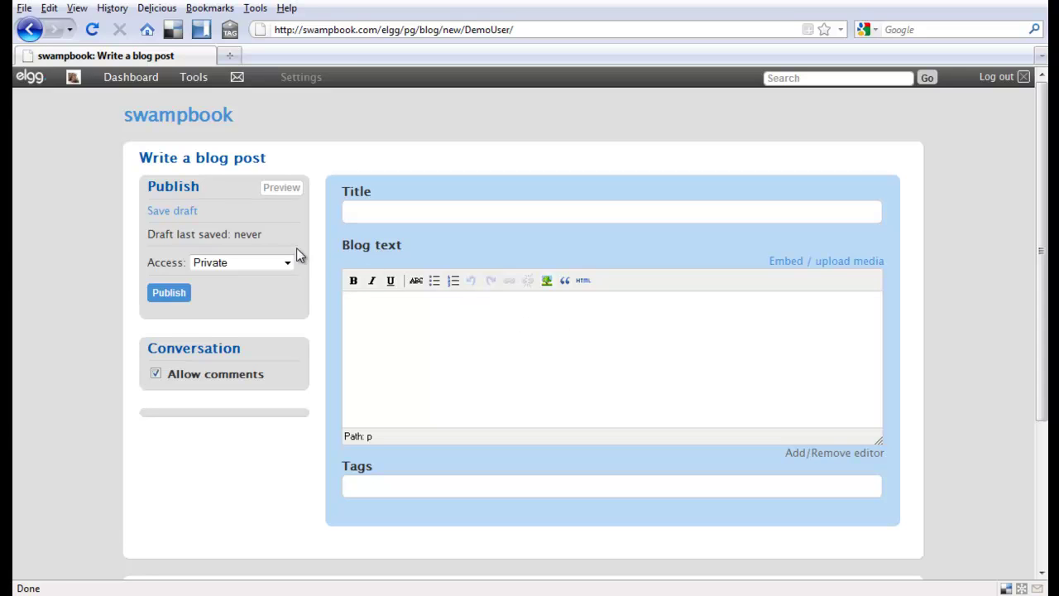
left_click(288, 267)
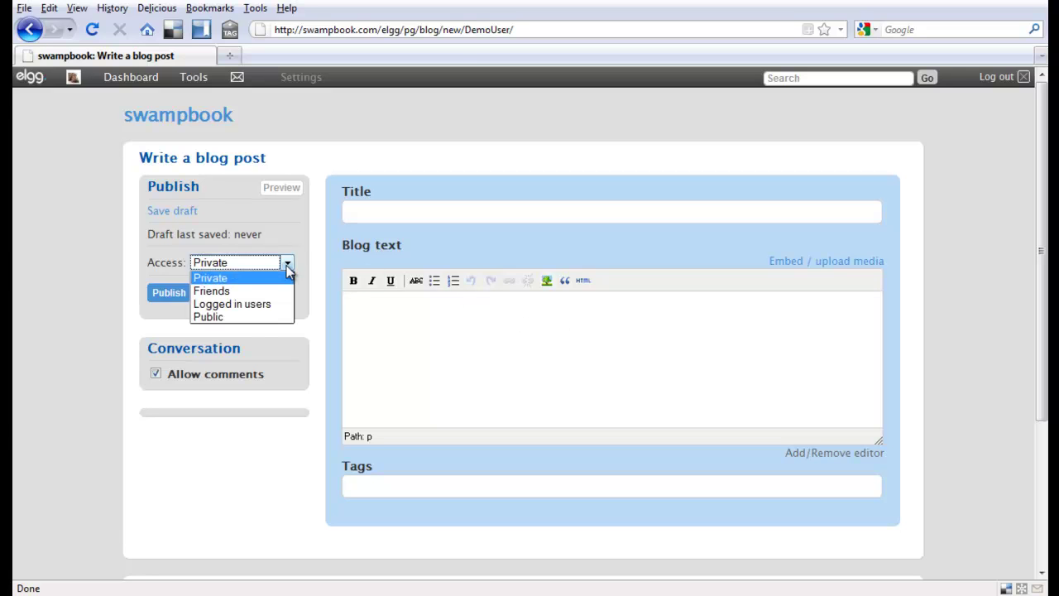
left_click(288, 266)
mouse_move(196, 88)
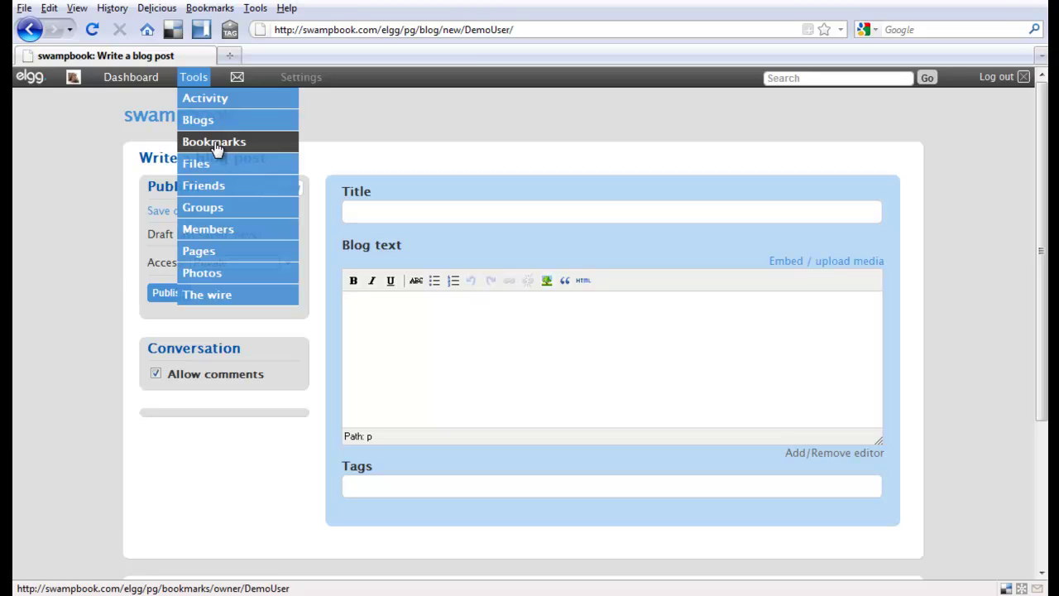
Open the Add bookmark form from Tools > Bookmarks, keeping its access at Private.
left_click(217, 147)
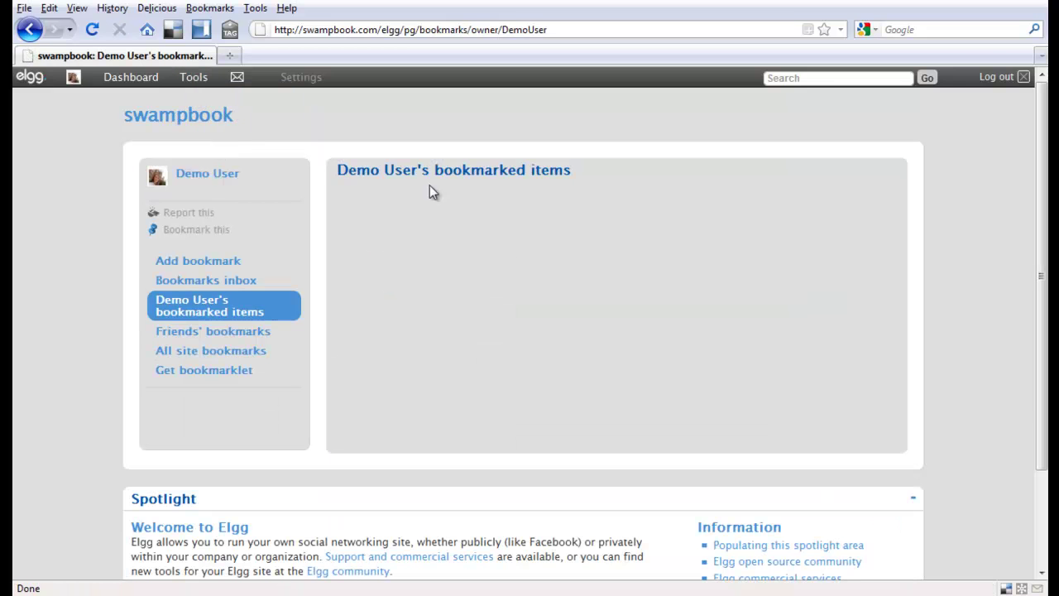
left_click(215, 264)
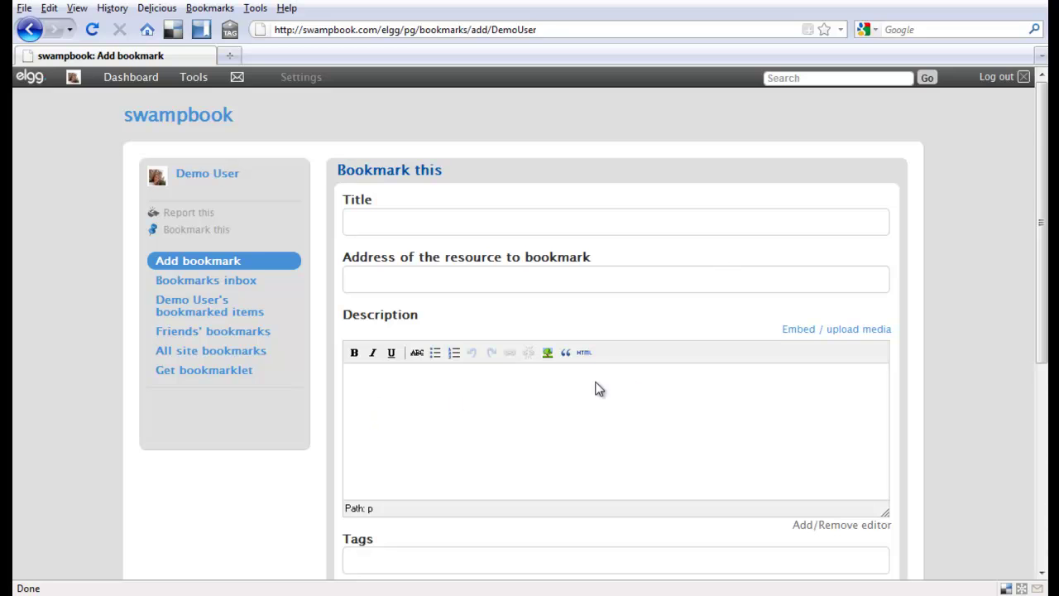
scroll(607, 376, "down", 5)
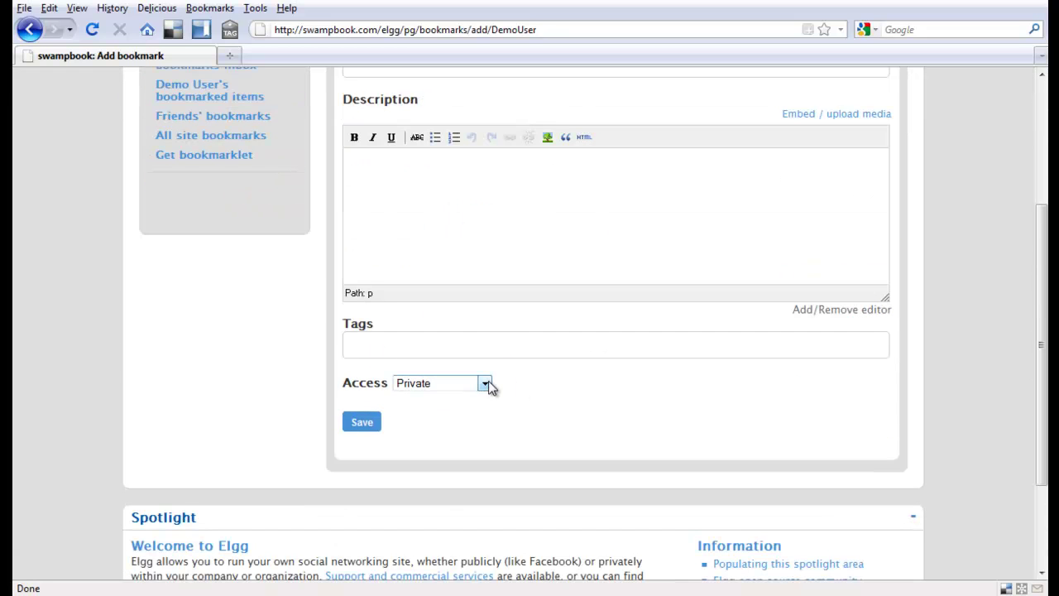
left_click(486, 384)
left_click(489, 387)
scroll(582, 355, "up", 3)
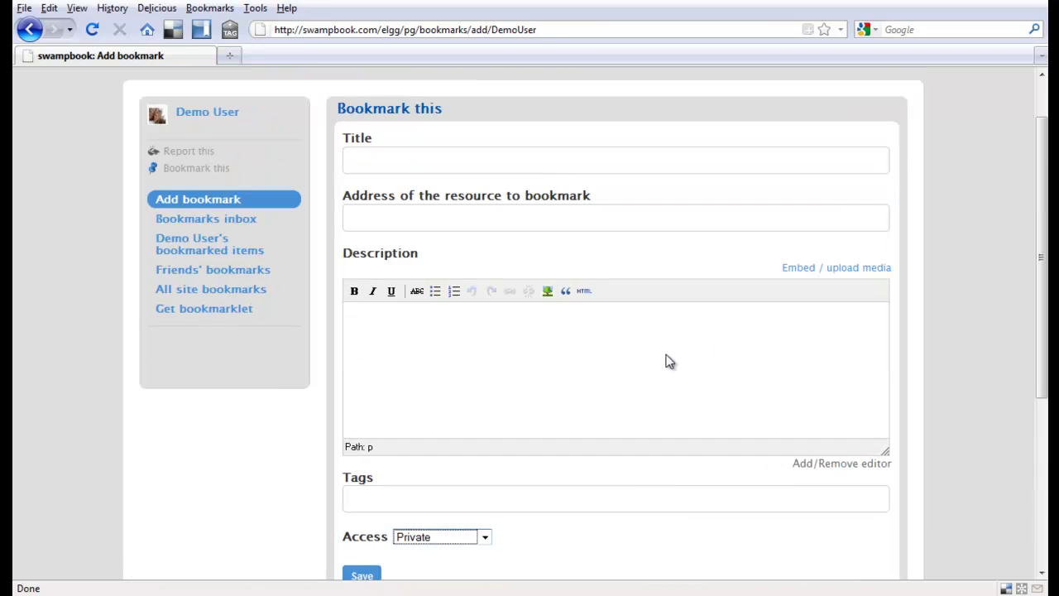
scroll(314, 289, "up", 2)
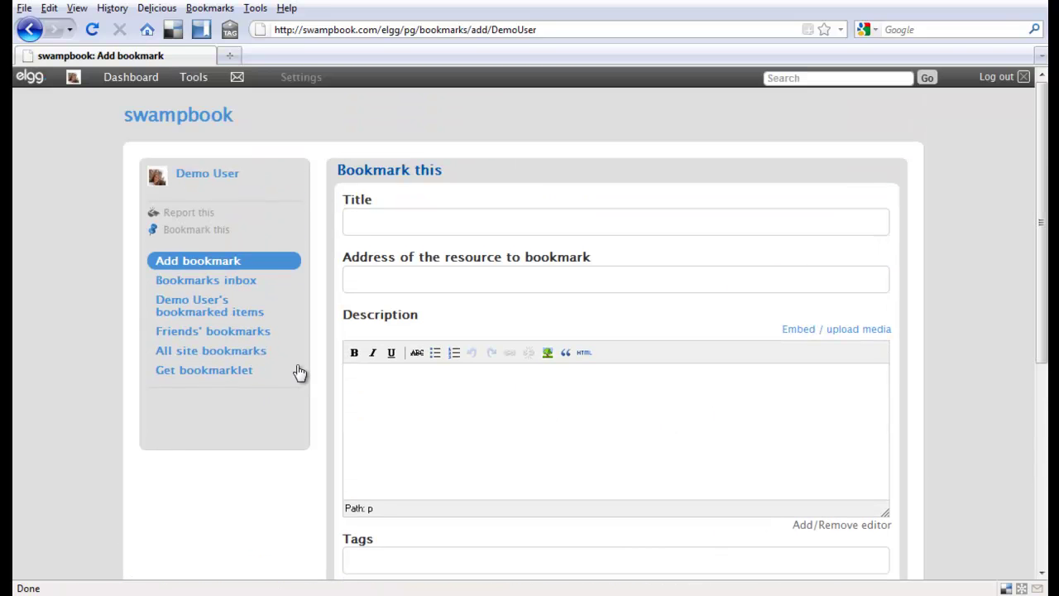
Add The wire (left), Files (middle), Blog and RSS Feed (right) widgets to the Dashboard and save.
left_click(131, 80)
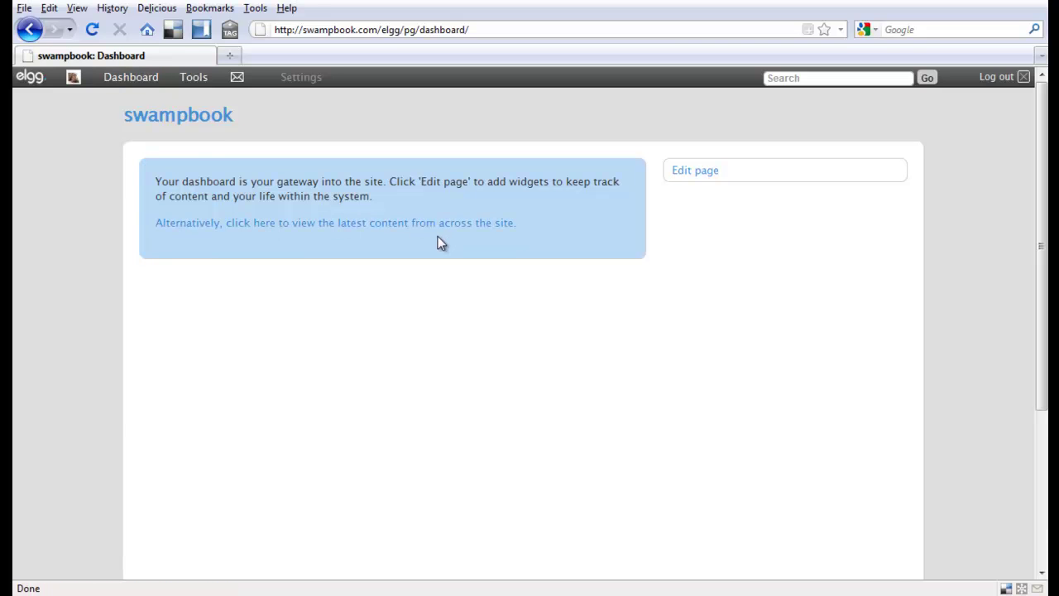
left_click(711, 177)
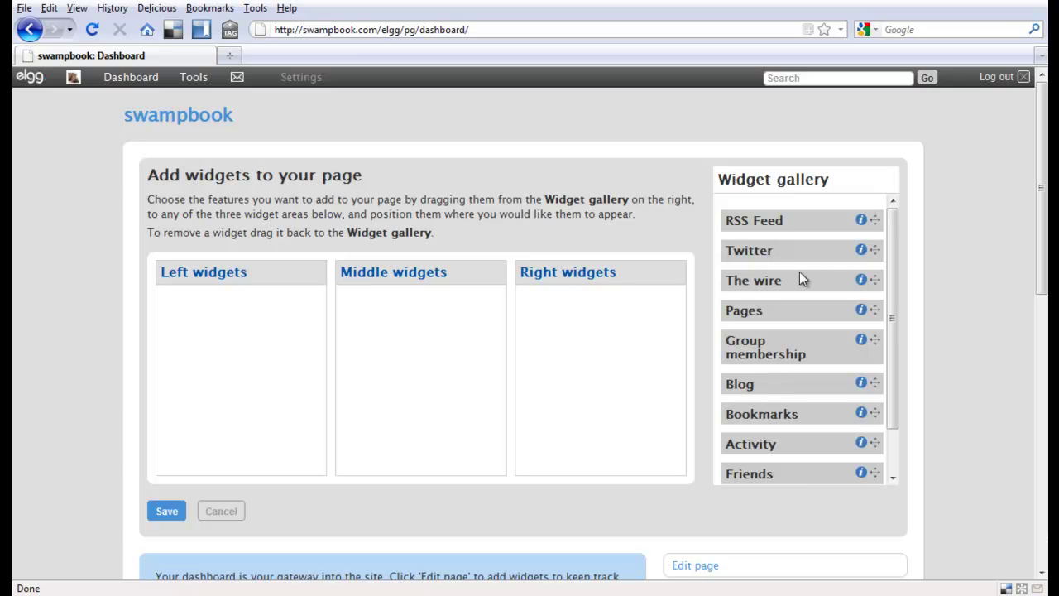
left_click_drag(875, 278, 298, 307)
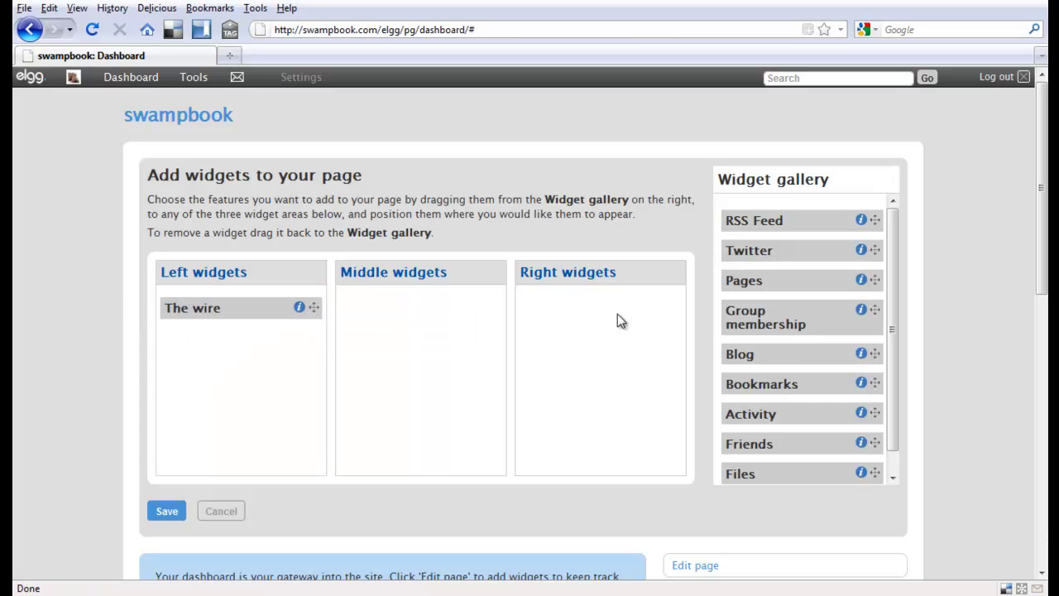
left_click_drag(872, 354, 642, 314)
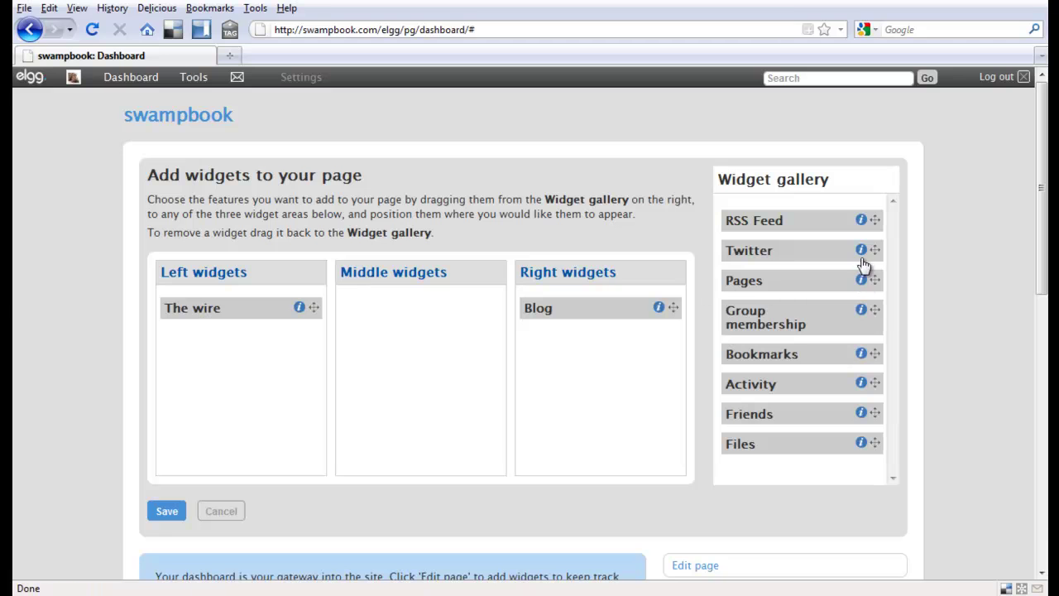
left_click_drag(874, 220, 472, 309)
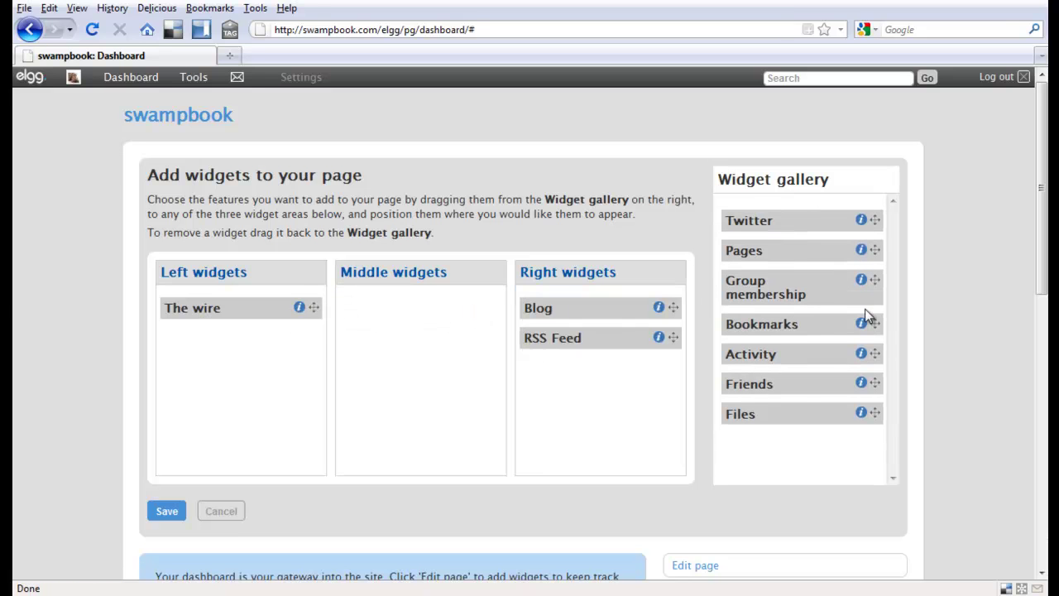
left_click_drag(873, 413, 461, 306)
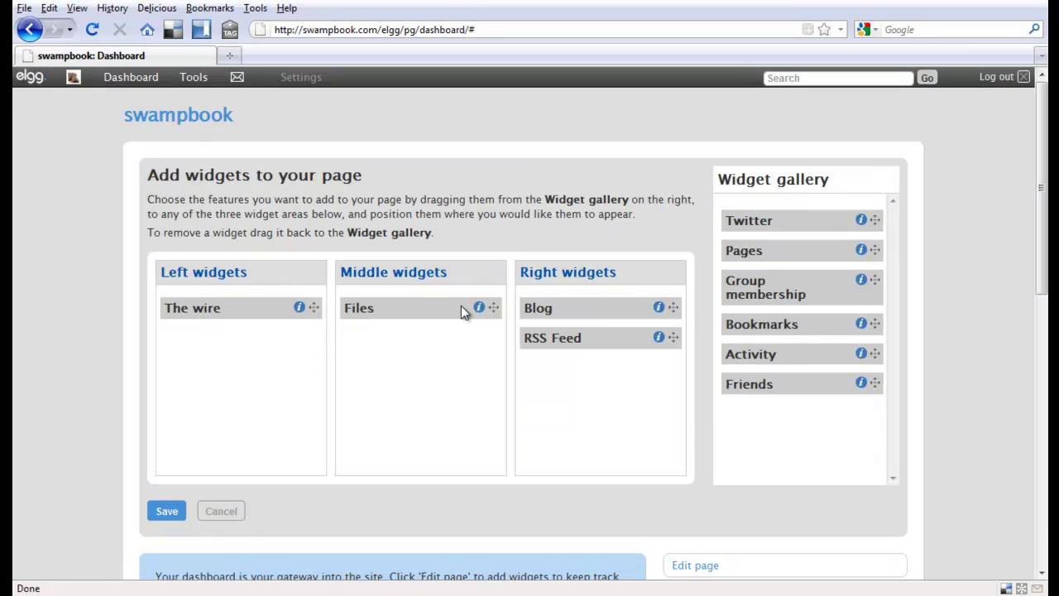
left_click(181, 512)
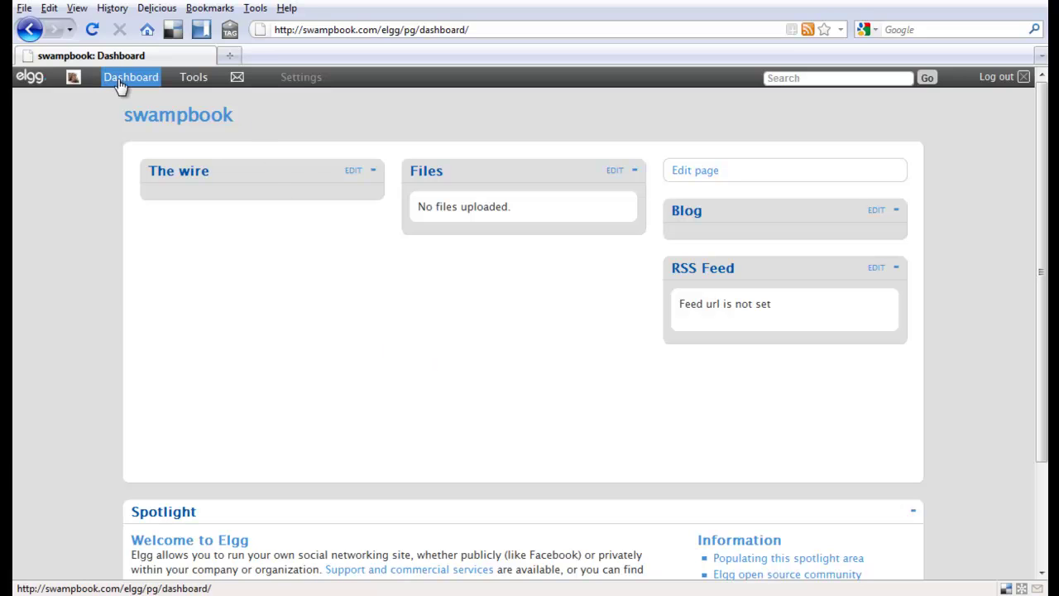
From the inbox, open the Compose a message form and check its empty recipient list.
left_click(237, 78)
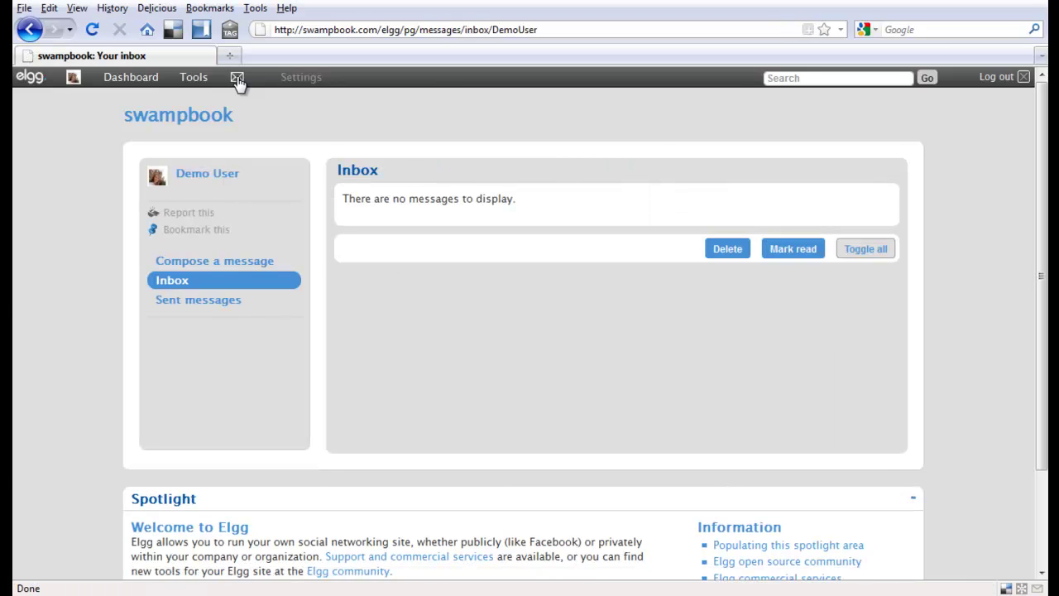
left_click(206, 269)
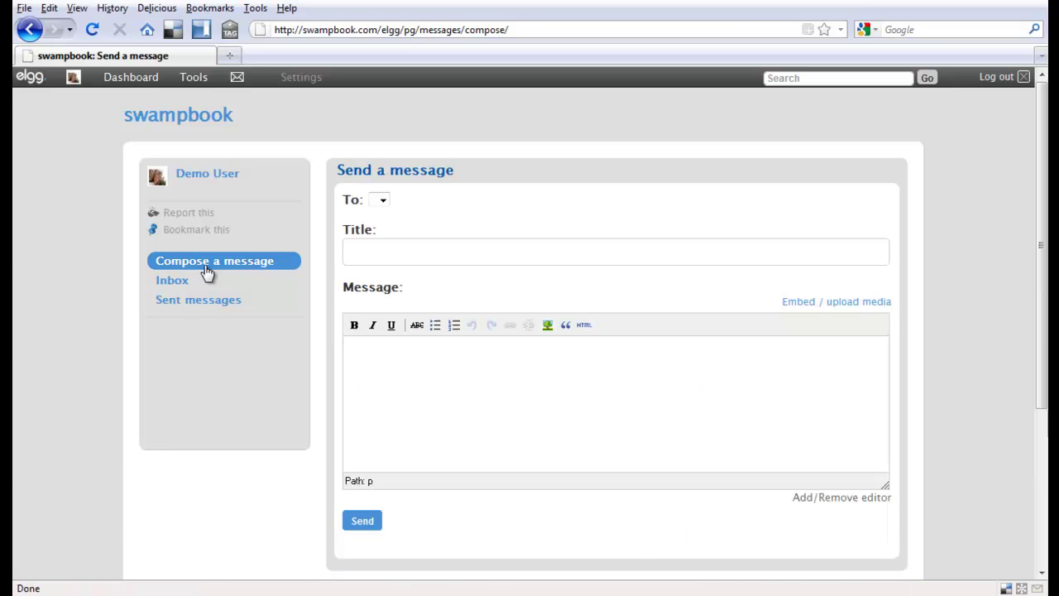
left_click(384, 202)
left_click(385, 202)
mouse_move(199, 86)
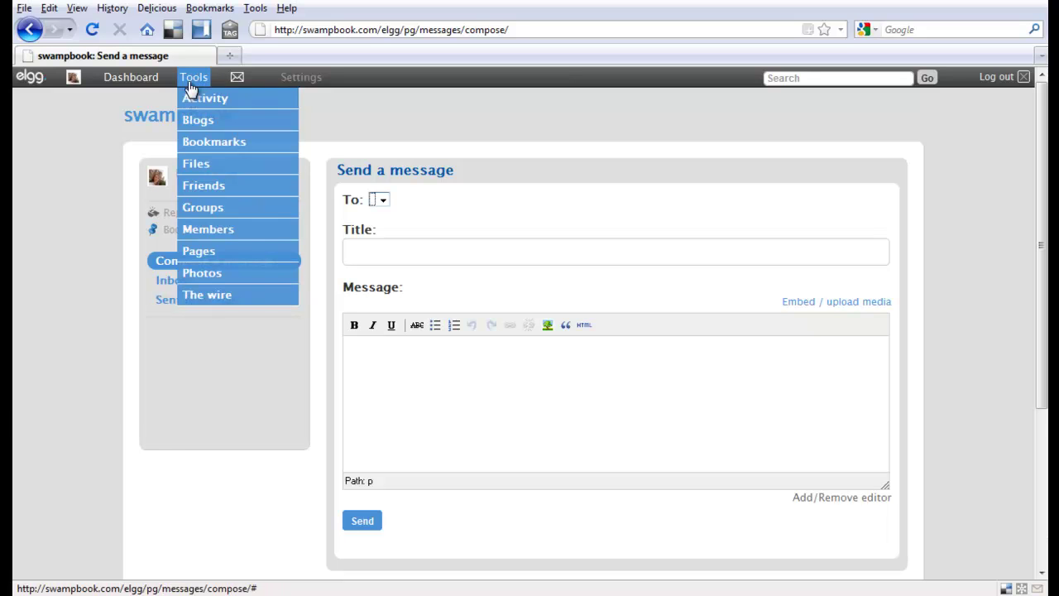
Open Your settings and look over the account name, password, email and language fields.
left_click(300, 82)
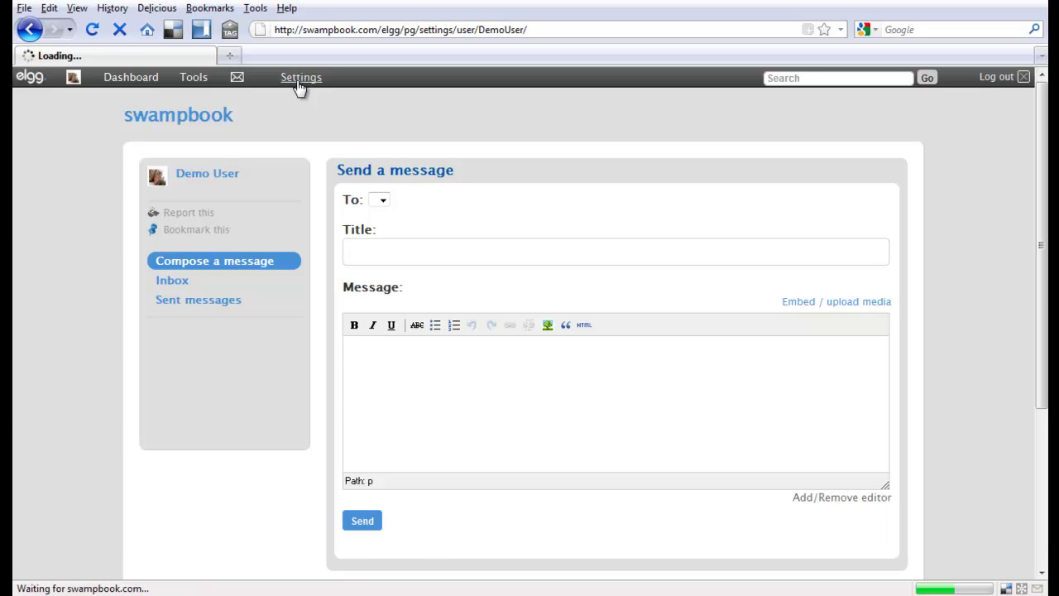
scroll(660, 315, "down", 2)
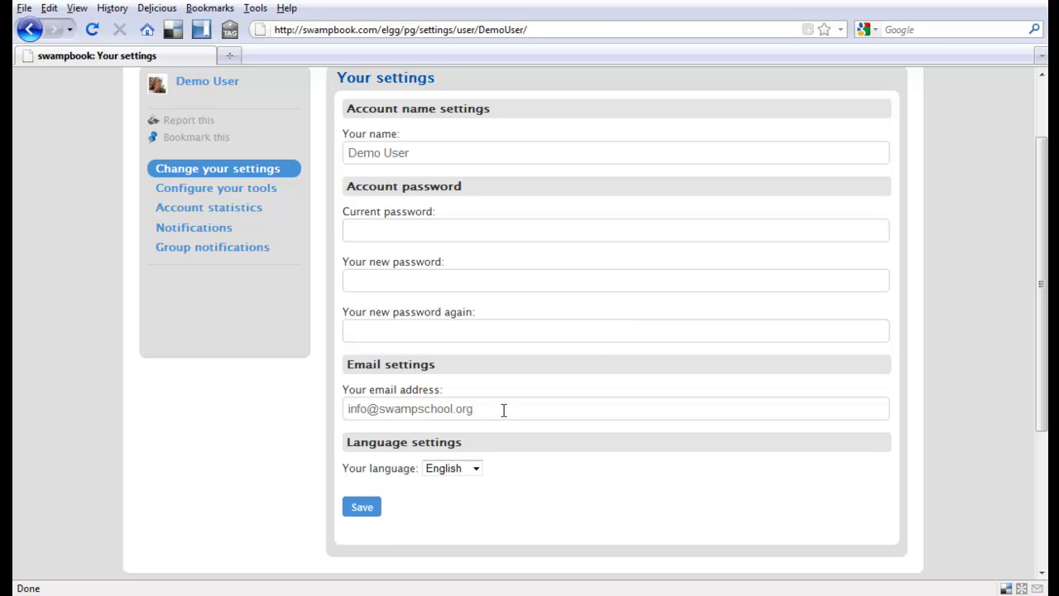
scroll(503, 409, "up", 2)
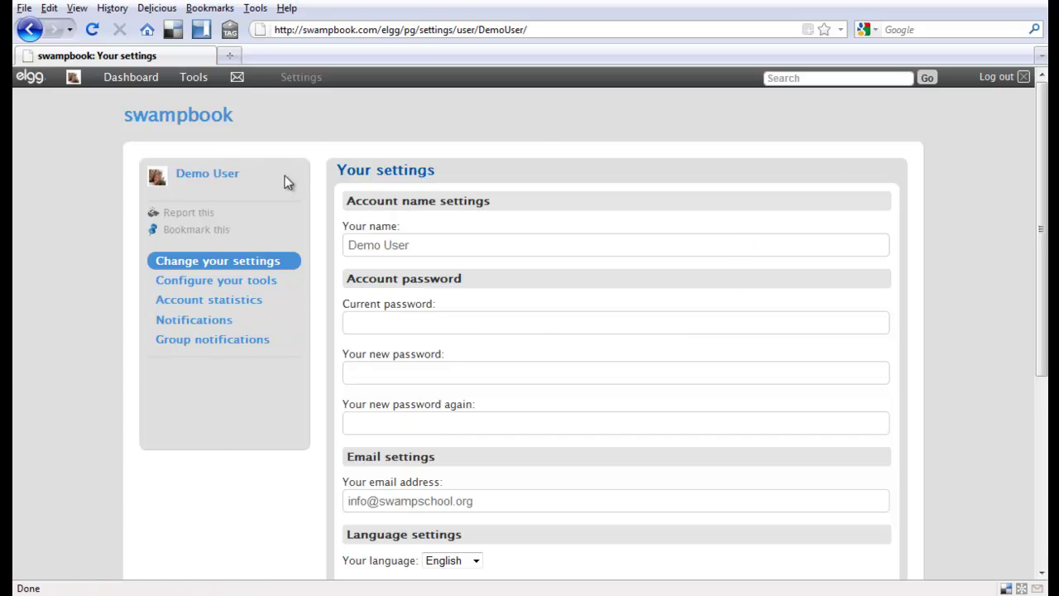
Log out of Swampbook and look over the public front page down to the footer.
left_click(1001, 78)
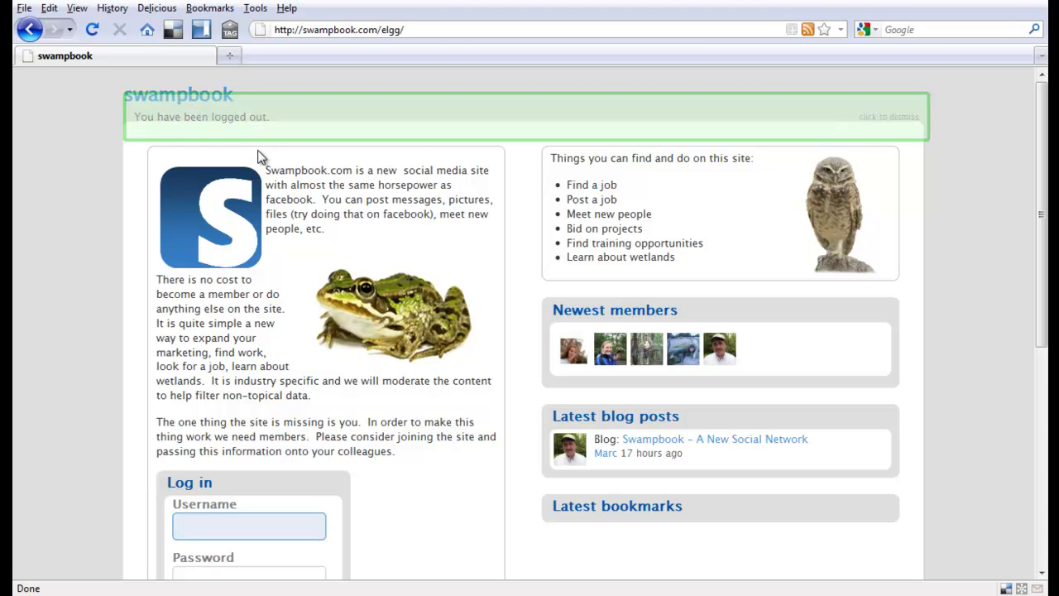
scroll(964, 236, "down", 1)
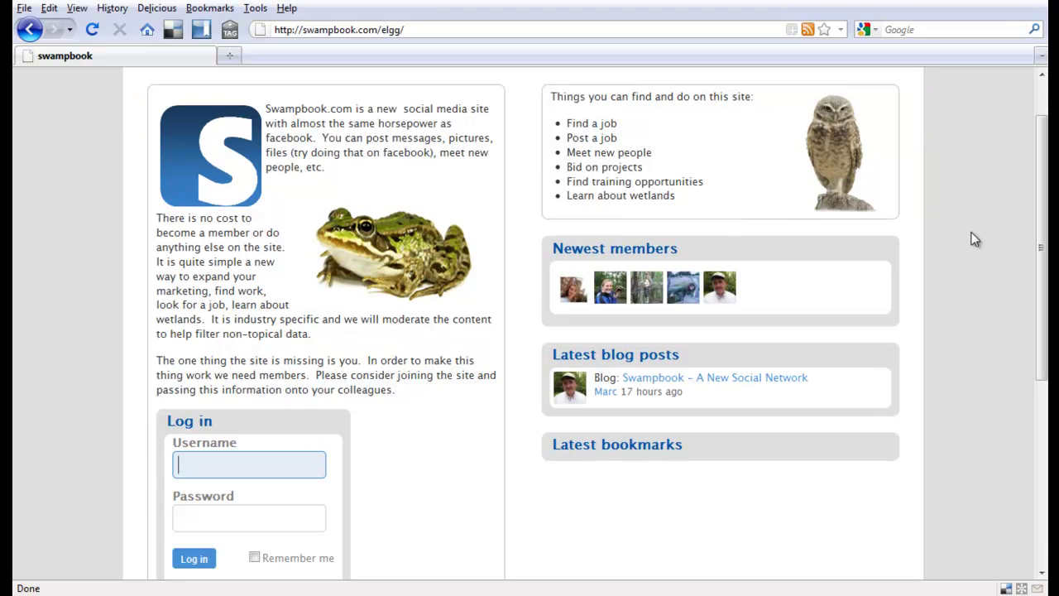
scroll(968, 230, "down", 1)
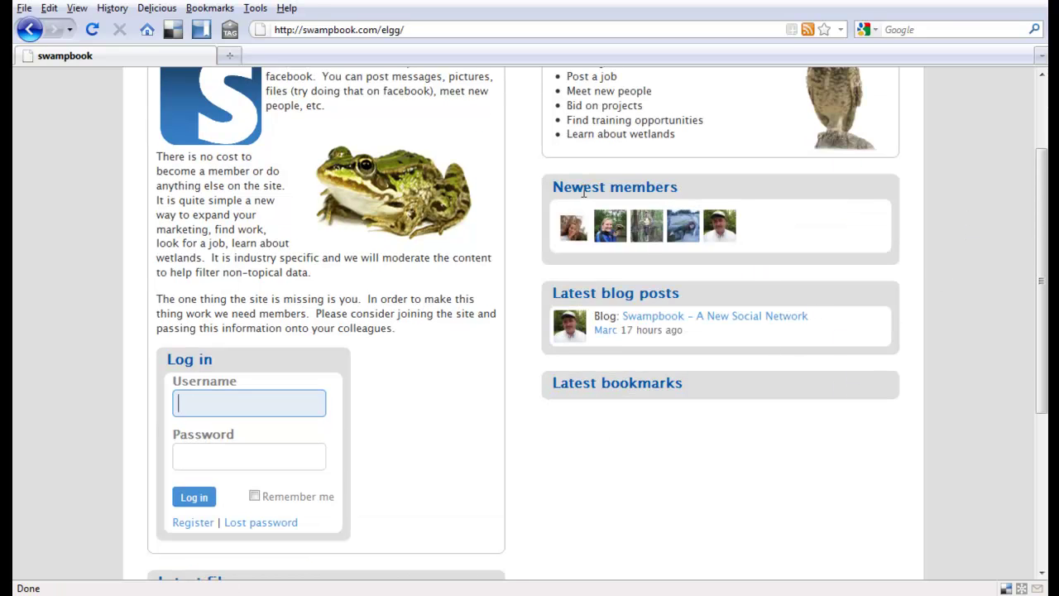
mouse_move(569, 231)
scroll(832, 549, "up", 3)
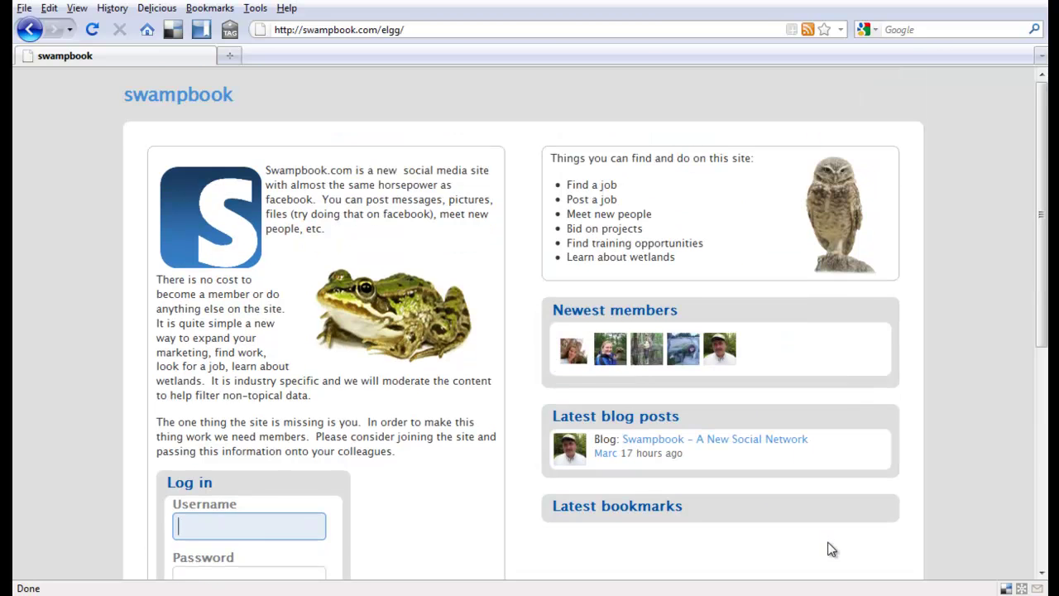
scroll(832, 550, "down", 10)
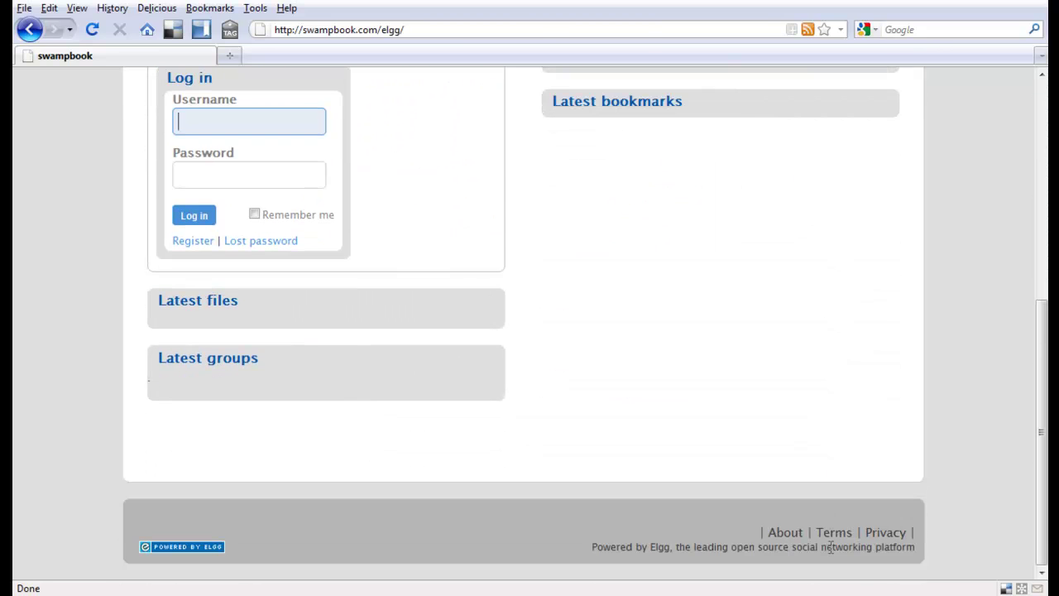